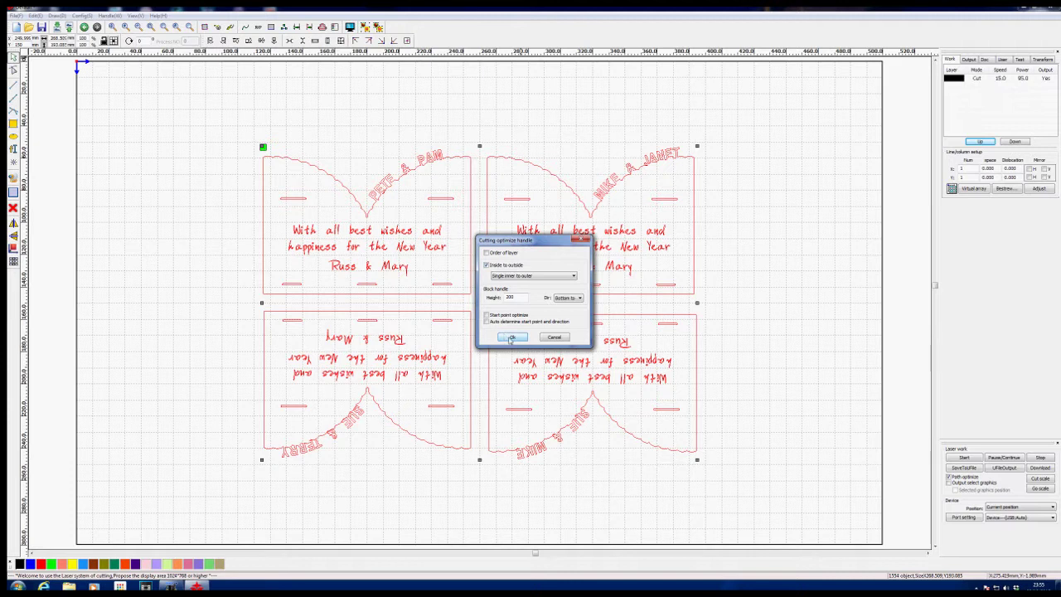
Step: Confirm the Cutting optimize settings so the four inserts cut inside to outside
left_click(512, 337)
left_click(511, 338)
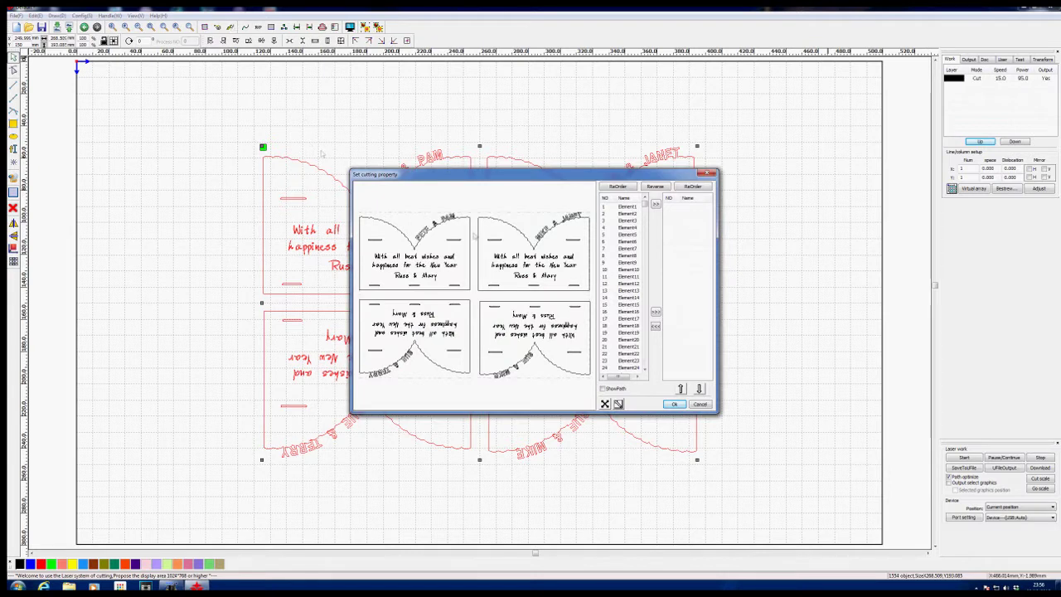
Step: Add the top-left and top-right card outline elements to the cut order
left_click(386, 224)
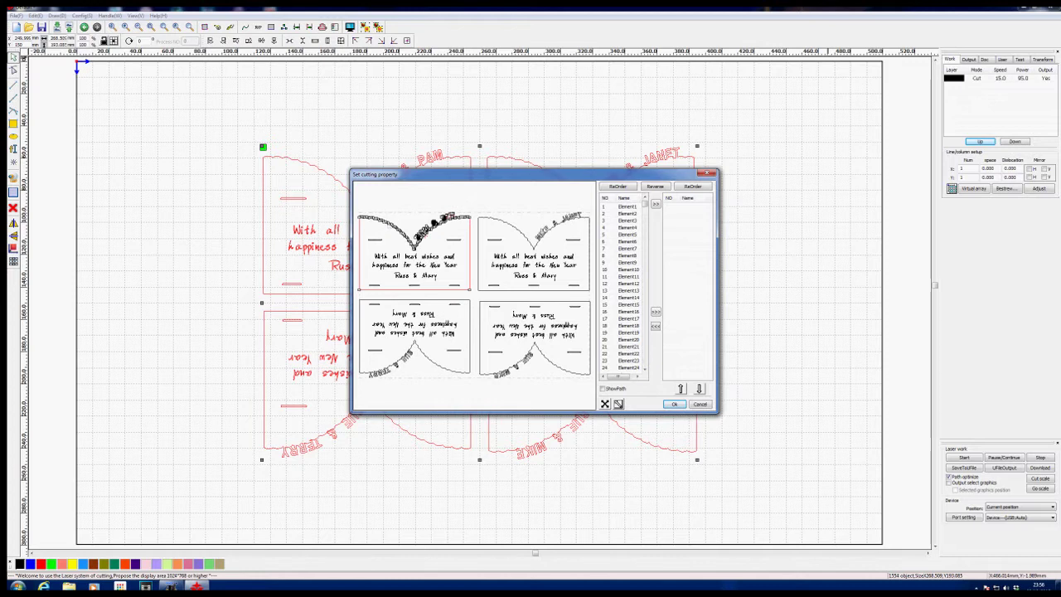
left_click_drag(646, 217, 610, 258)
left_click(612, 259)
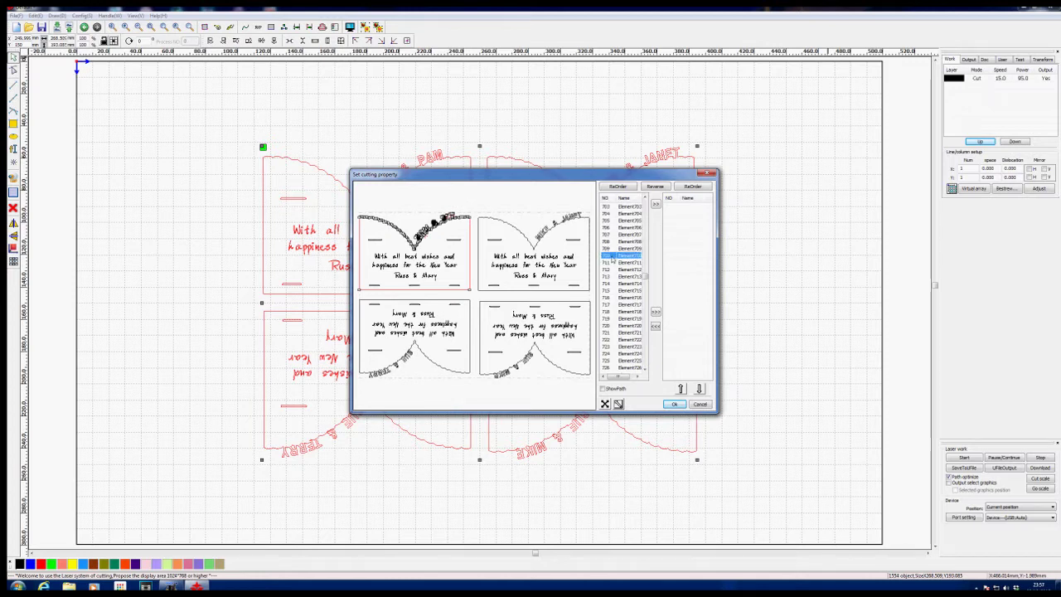
left_click(656, 204)
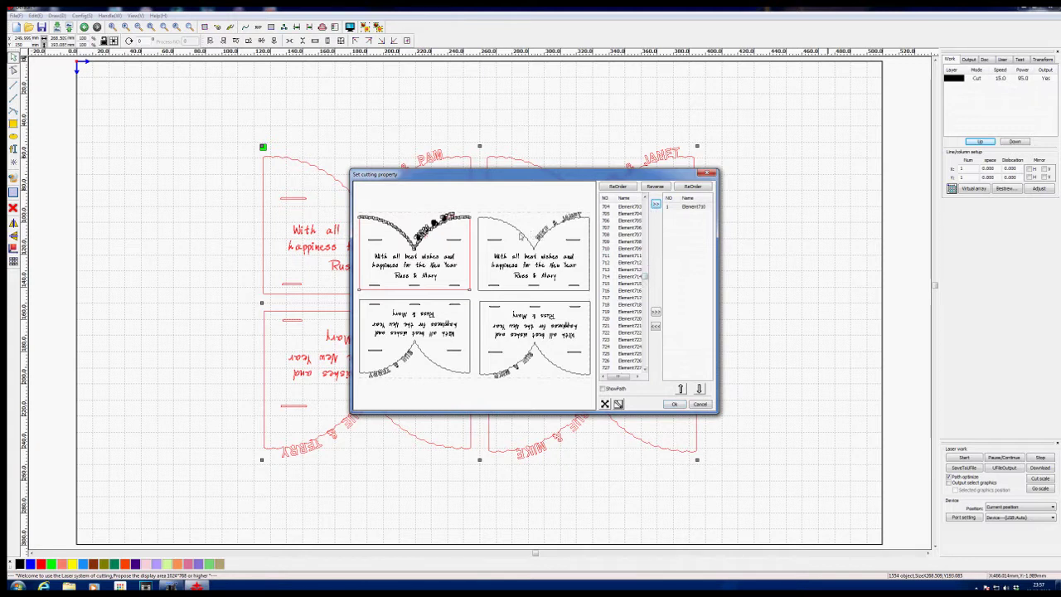
left_click(522, 236)
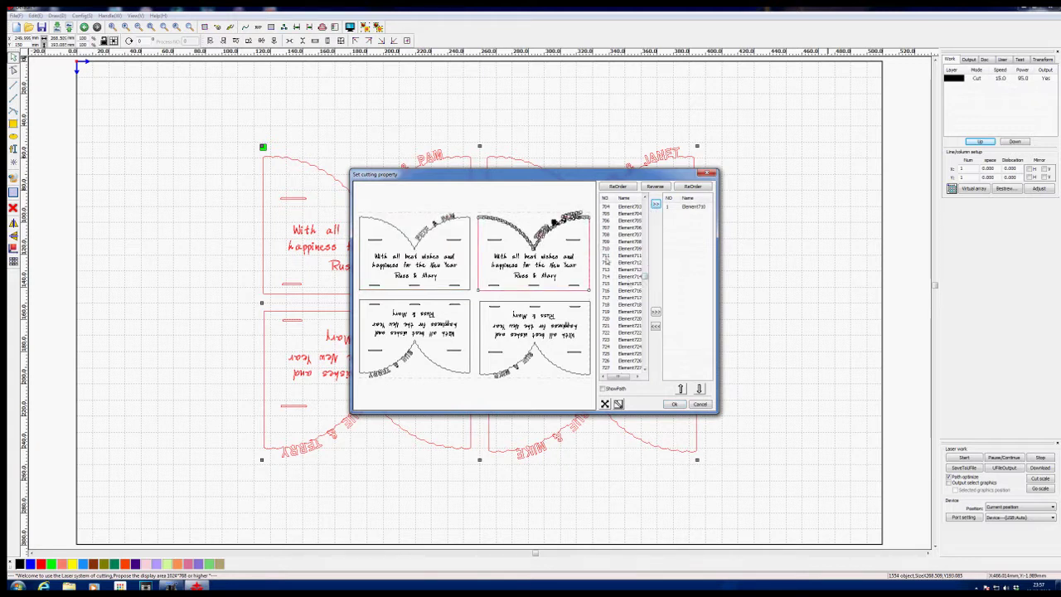
left_click_drag(646, 279, 646, 323)
left_click(611, 277)
left_click(656, 205)
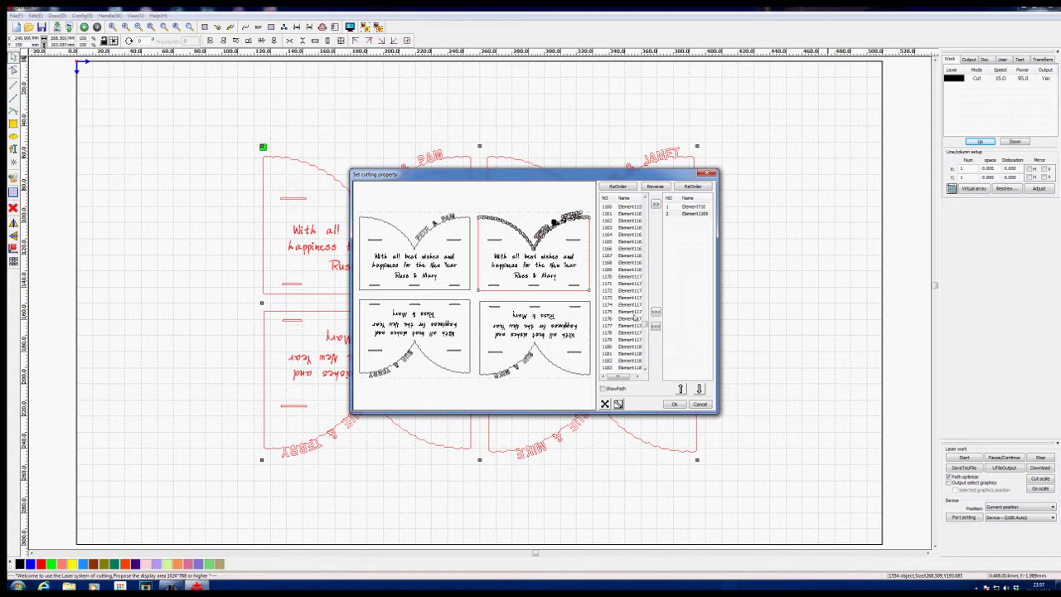
Step: Add the bottom-left and bottom-right card outlines, then select all remaining elements
left_click(423, 354)
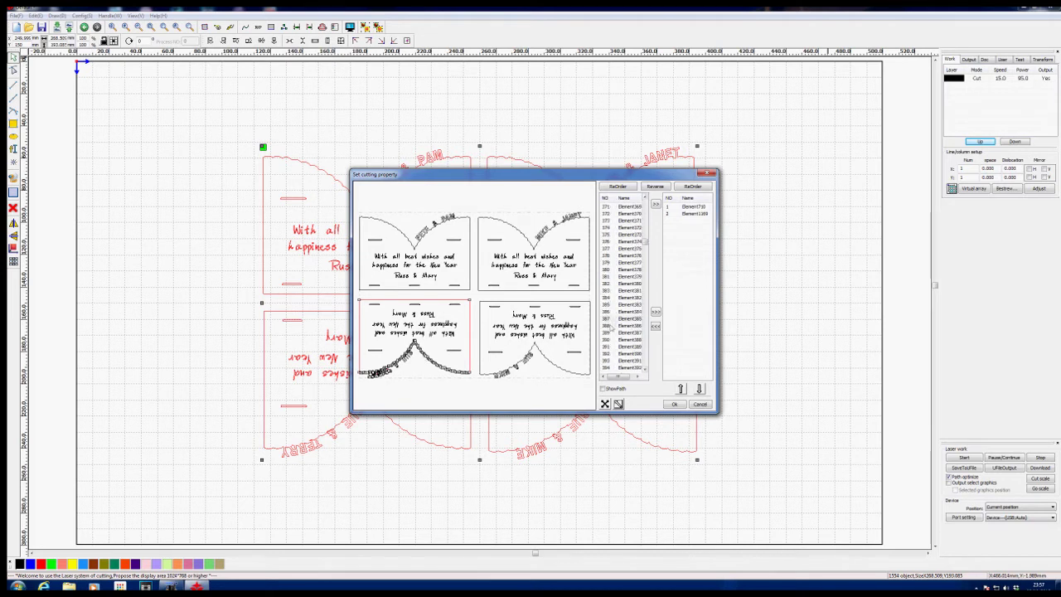
left_click(609, 320)
left_click(656, 204)
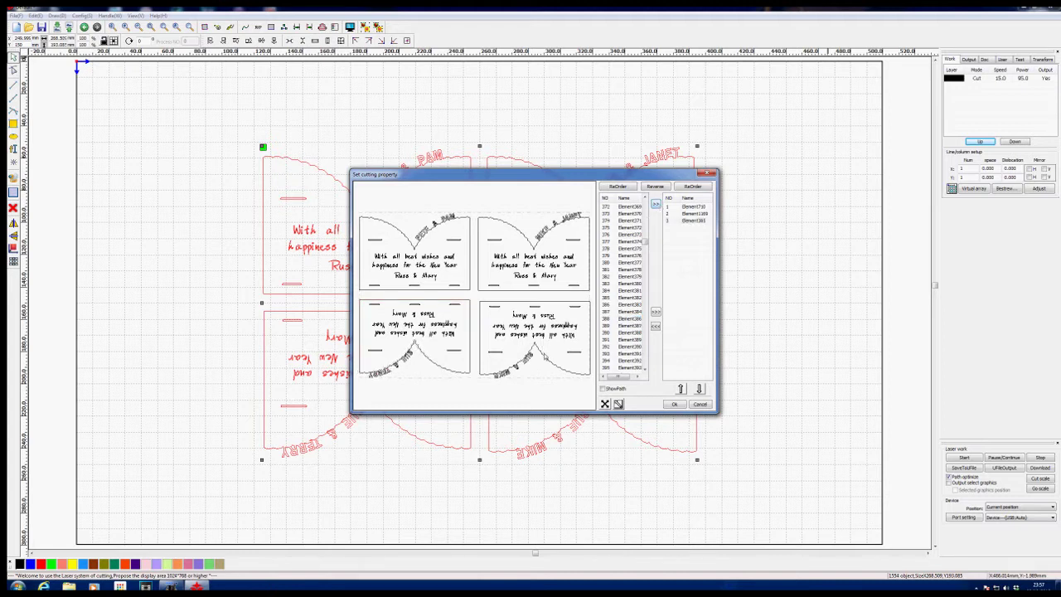
left_click(545, 357)
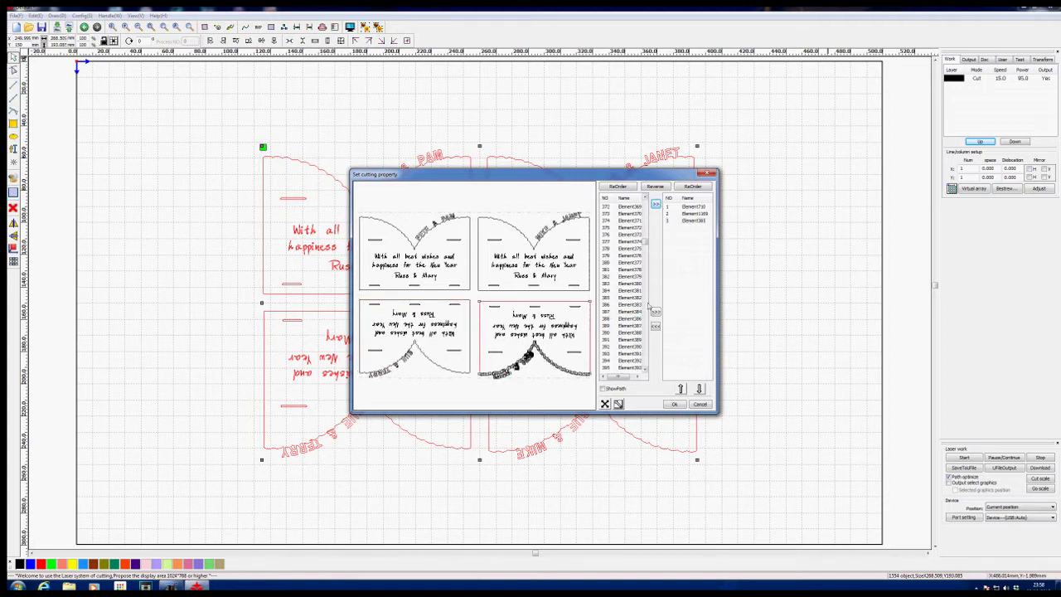
left_click_drag(647, 244, 624, 370)
left_click(615, 367)
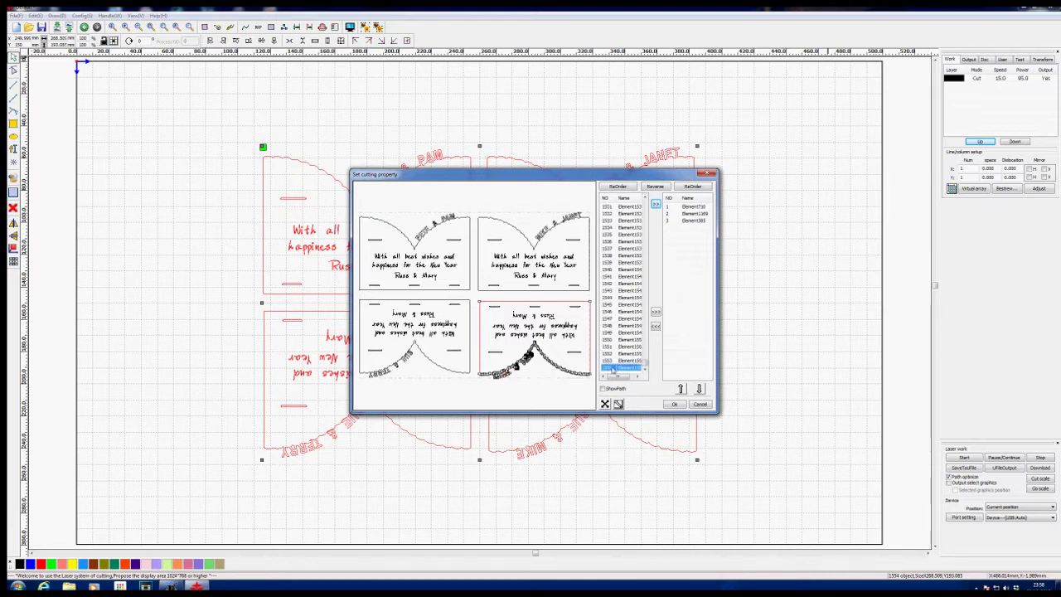
left_click(655, 204)
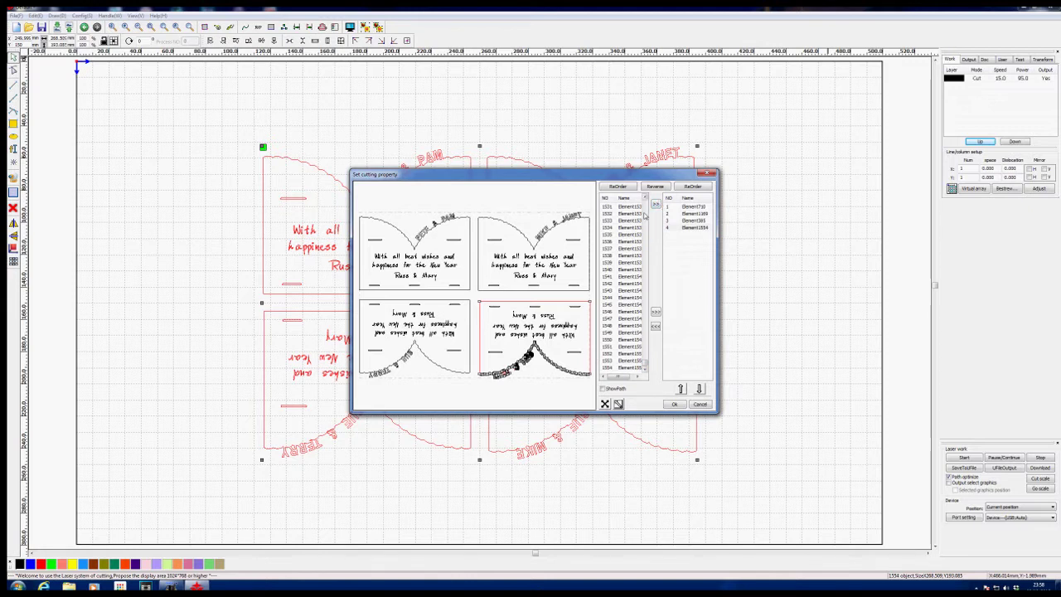
left_click(621, 368)
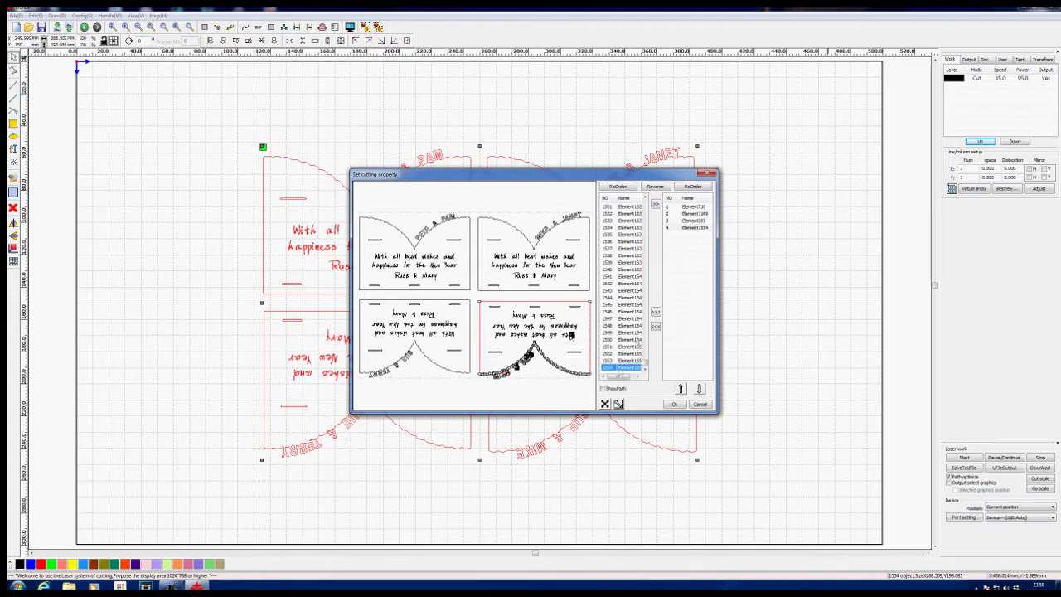
left_click_drag(645, 365, 645, 204)
left_click(620, 207, "shift")
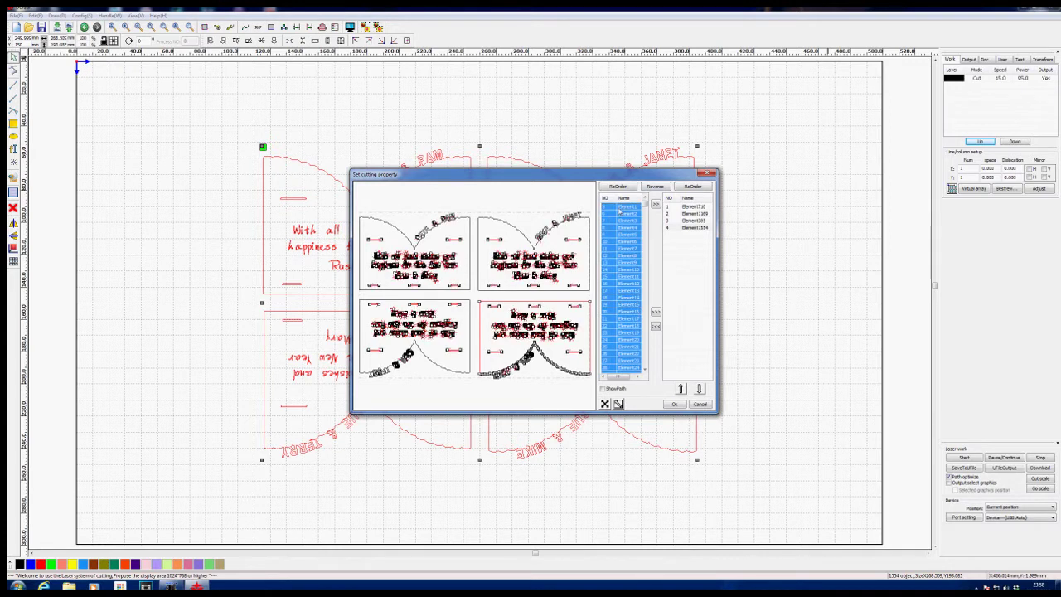
Step: Add the remaining elements, then reverse and renumber the cut order
left_click(656, 203)
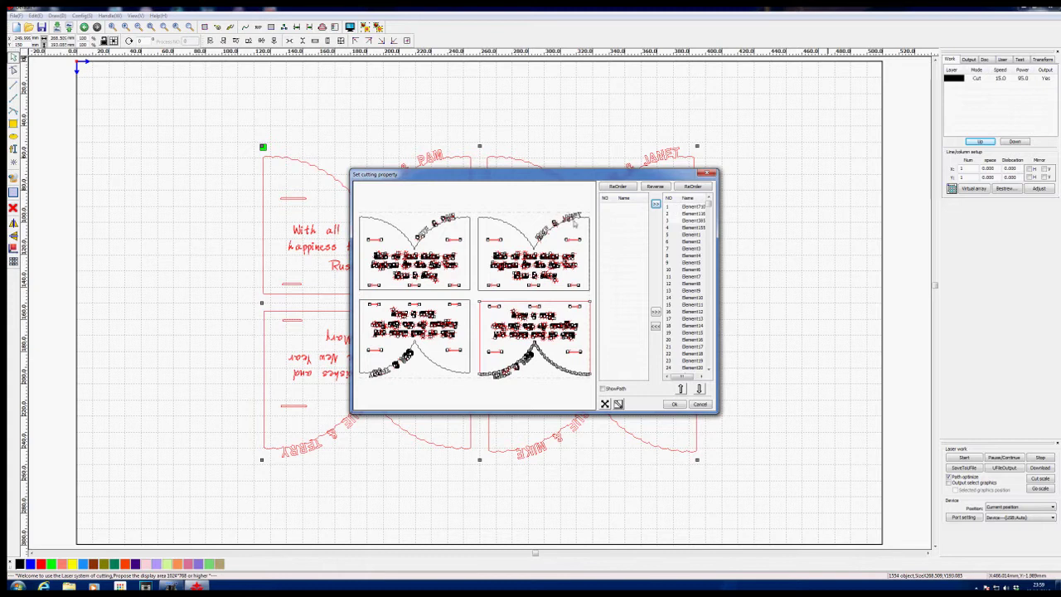
left_click(656, 188)
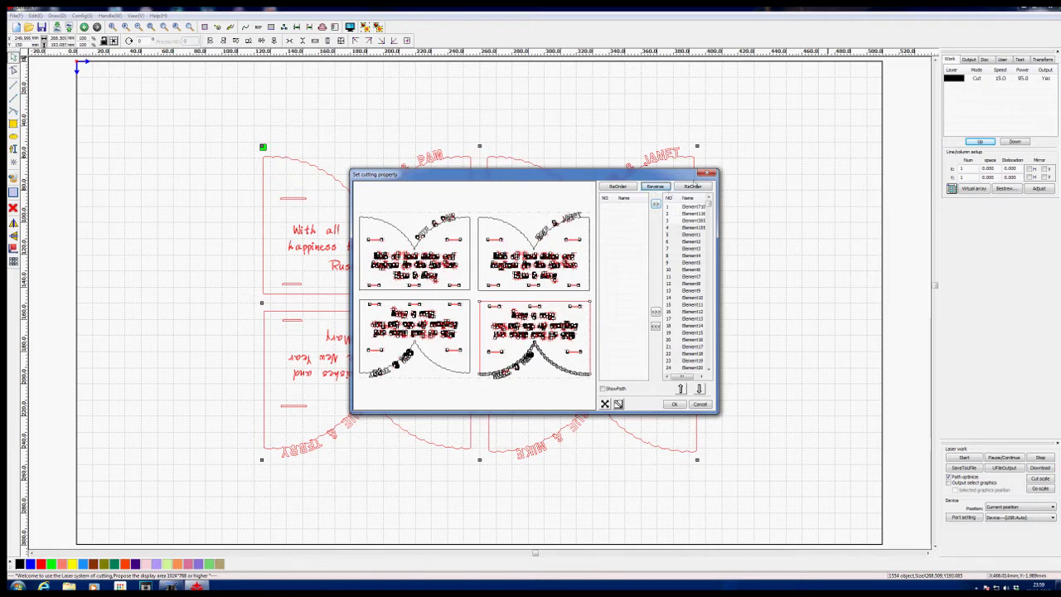
left_click(694, 186)
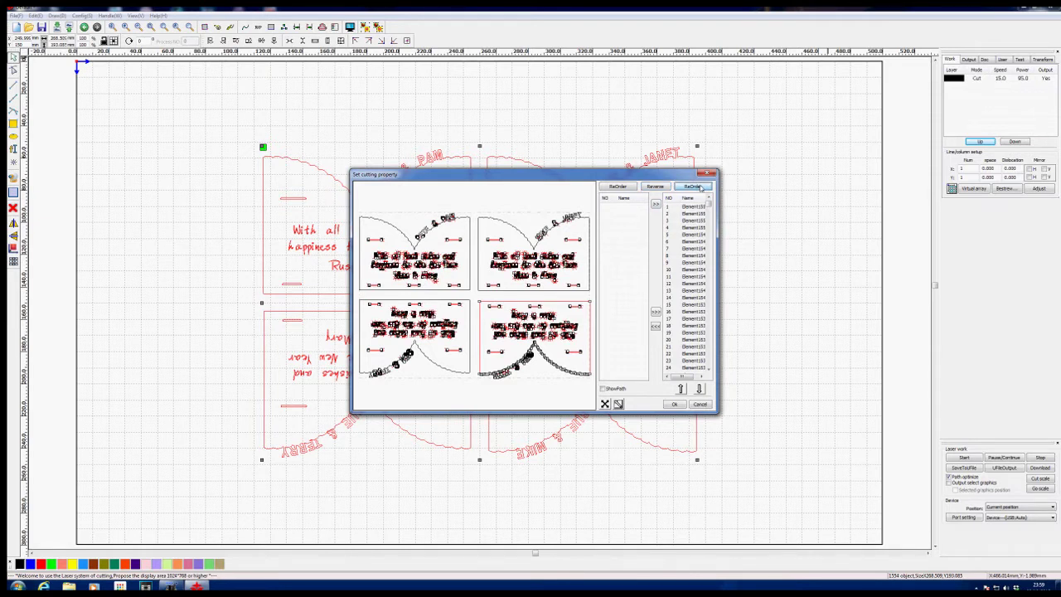
Step: Verify the last four entries are the card outlines and accept the order
left_click_drag(707, 206, 719, 370)
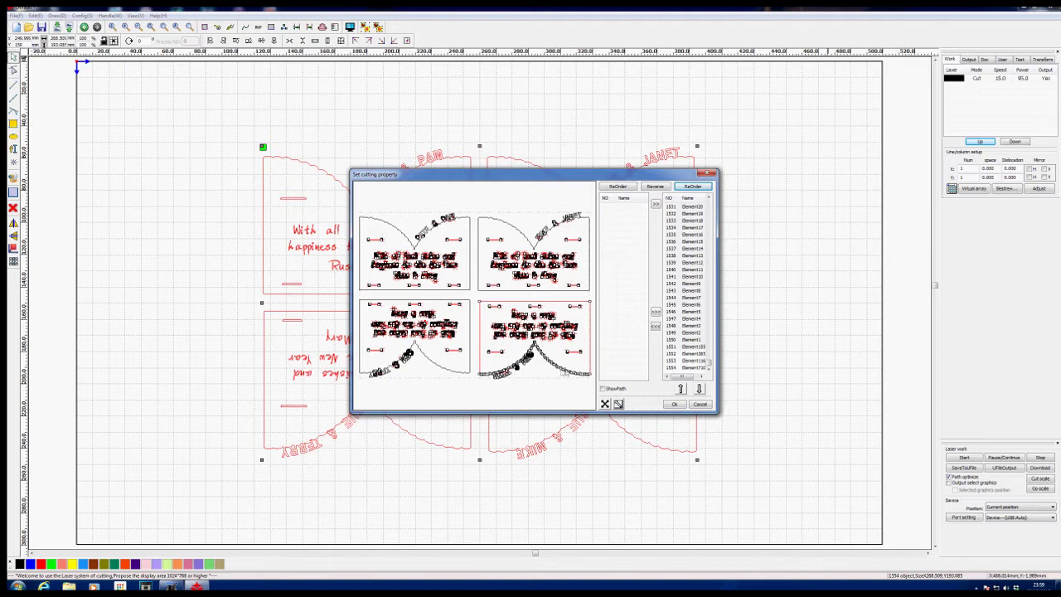
left_click(689, 368)
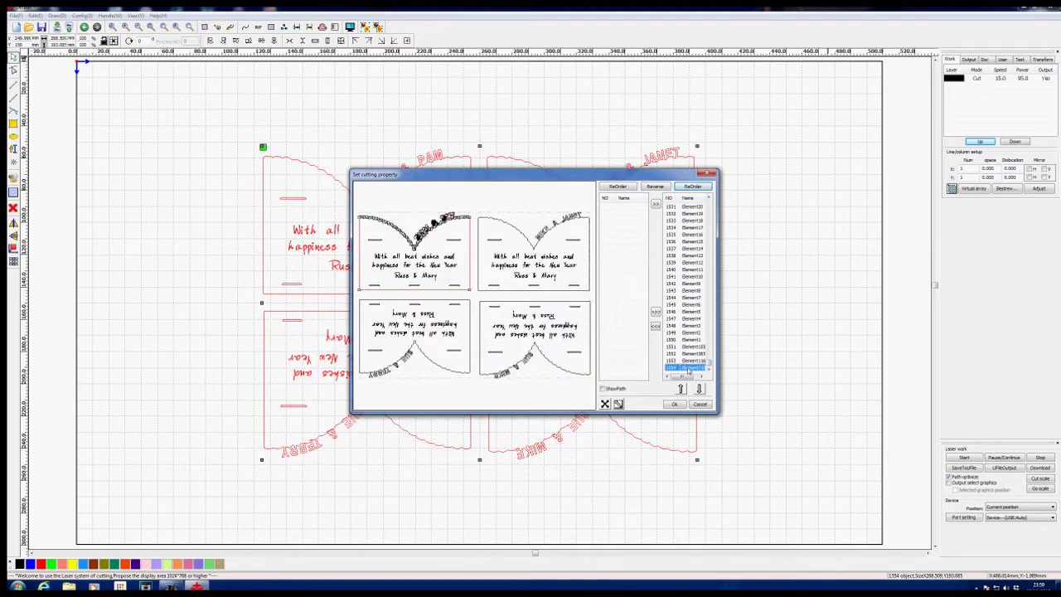
left_click(689, 361)
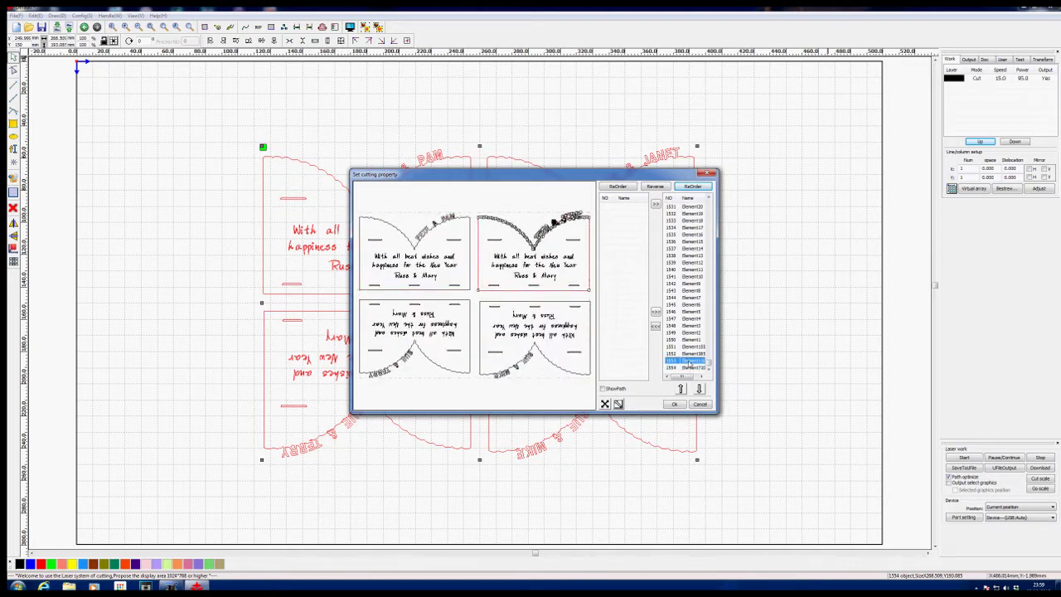
left_click(689, 354)
left_click(689, 347)
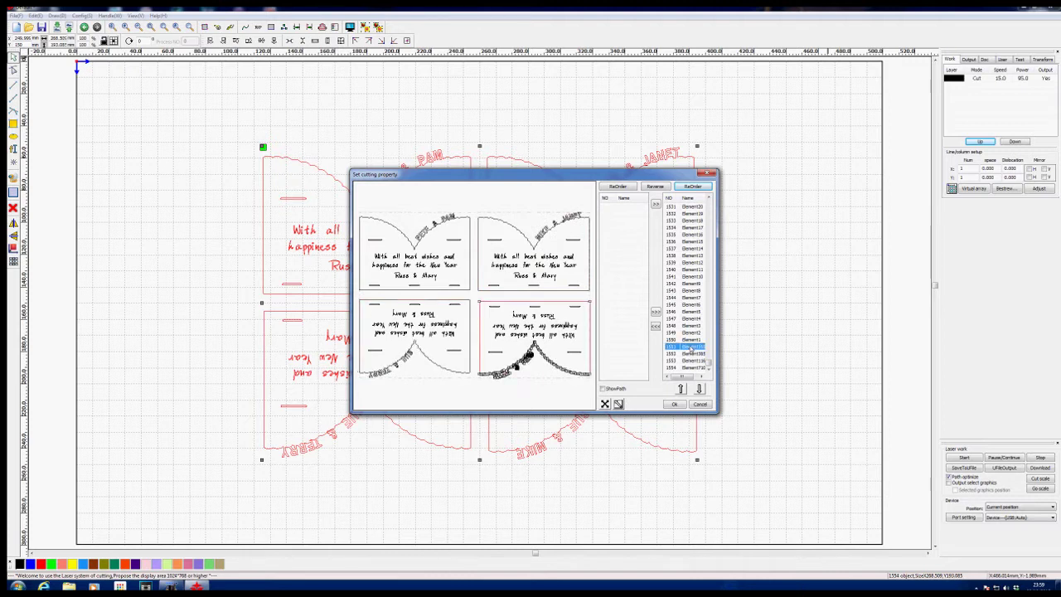
left_click(674, 404)
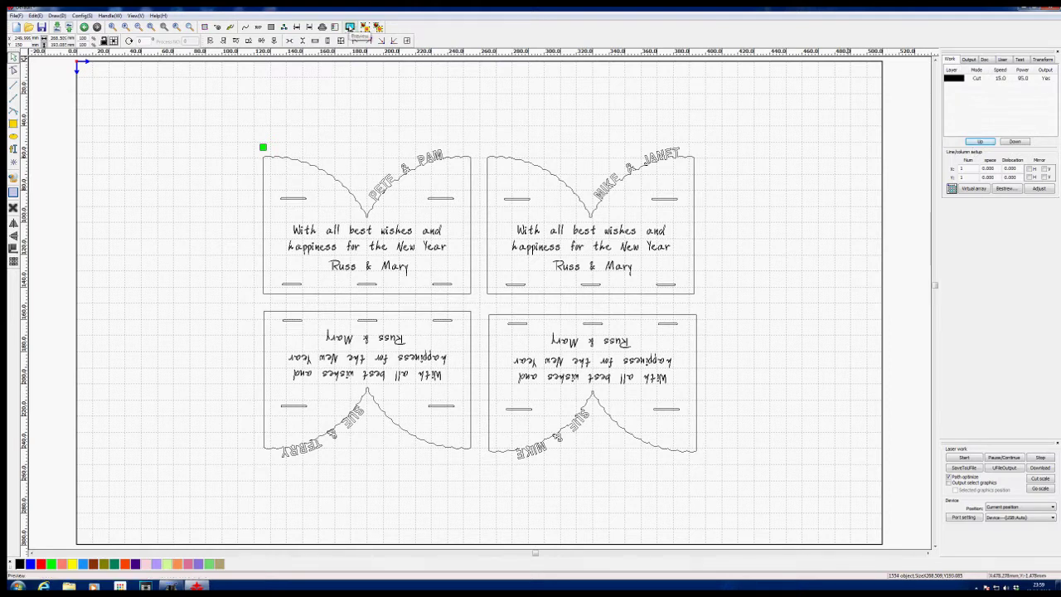
left_click(350, 27)
left_click(942, 171)
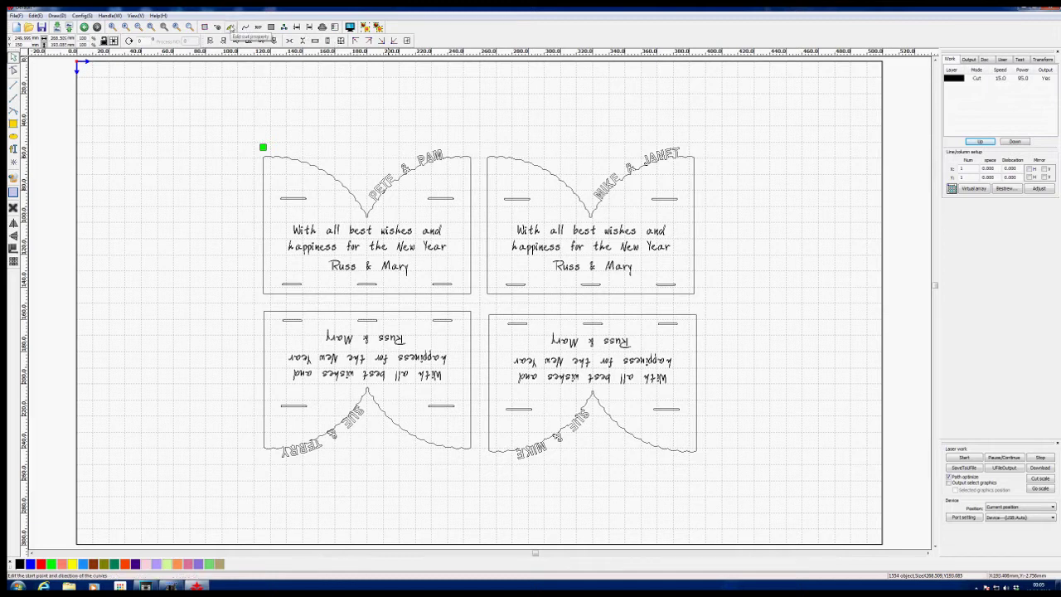
left_click(230, 27)
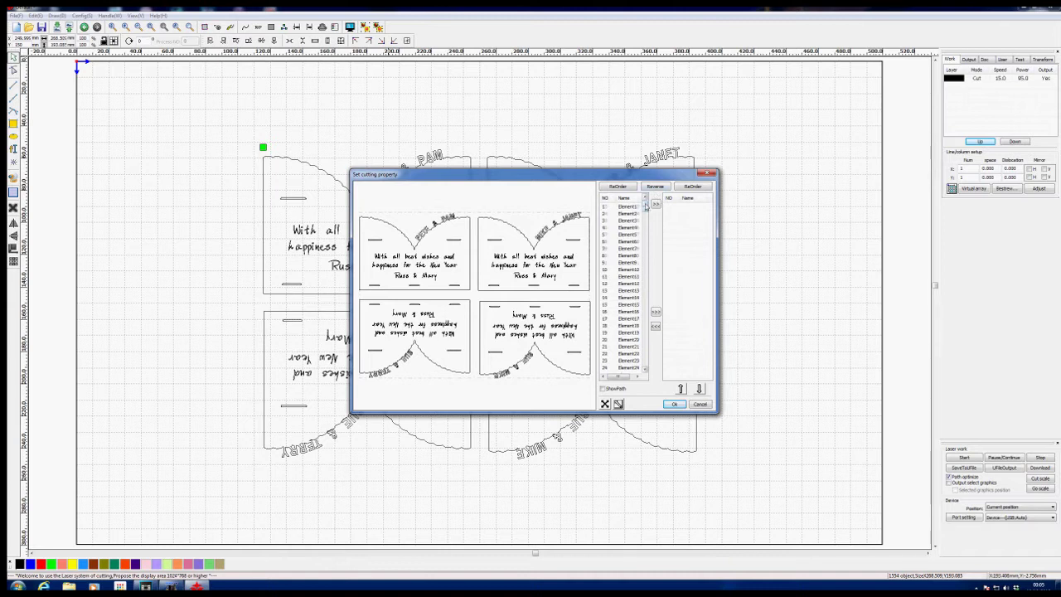
left_click_drag(646, 206, 644, 367)
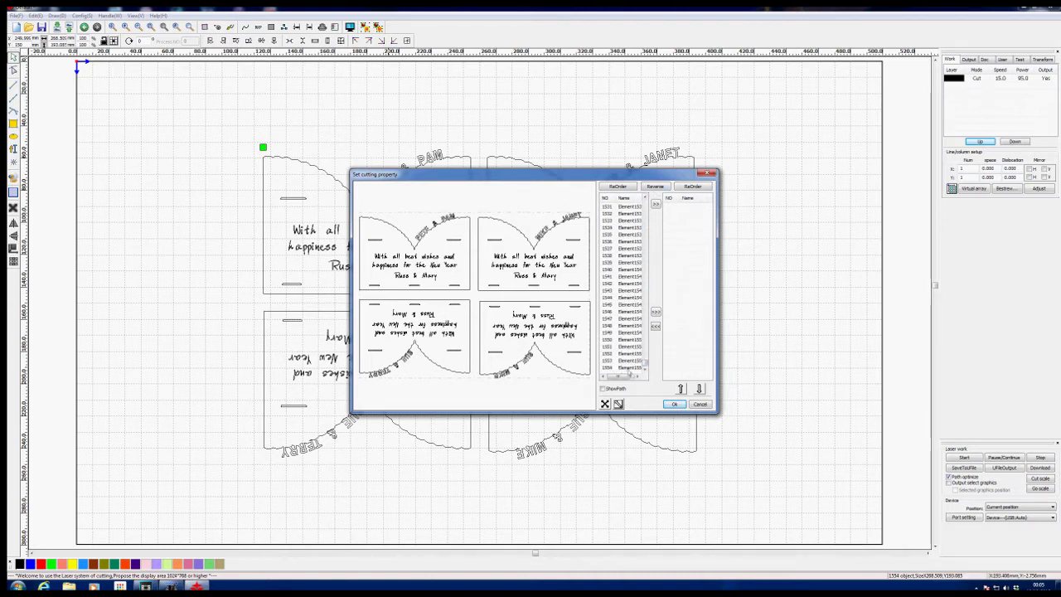
left_click(629, 368)
left_click(629, 361)
left_click(629, 354)
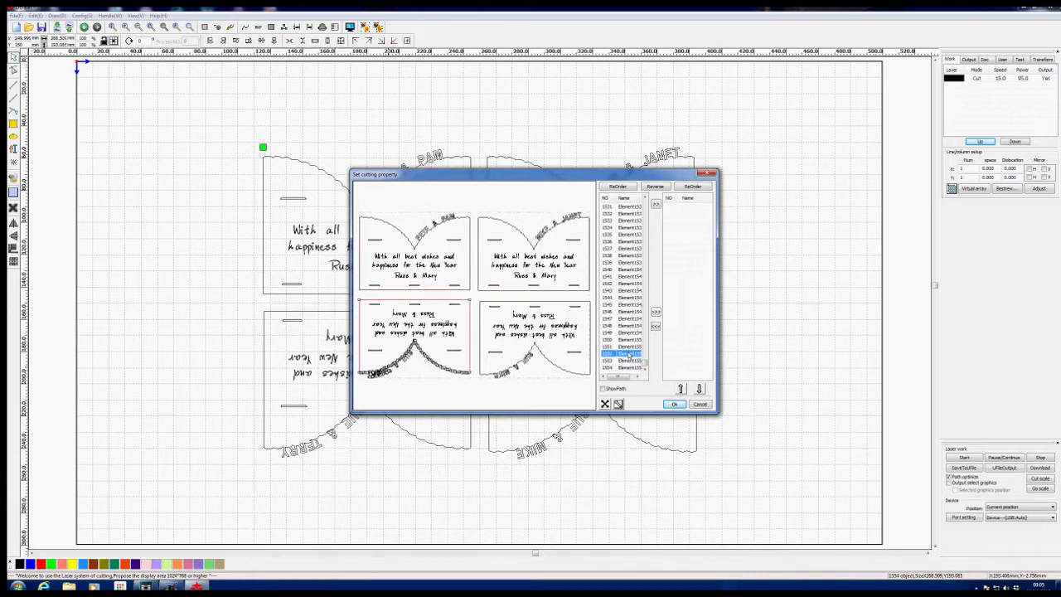
left_click(630, 347)
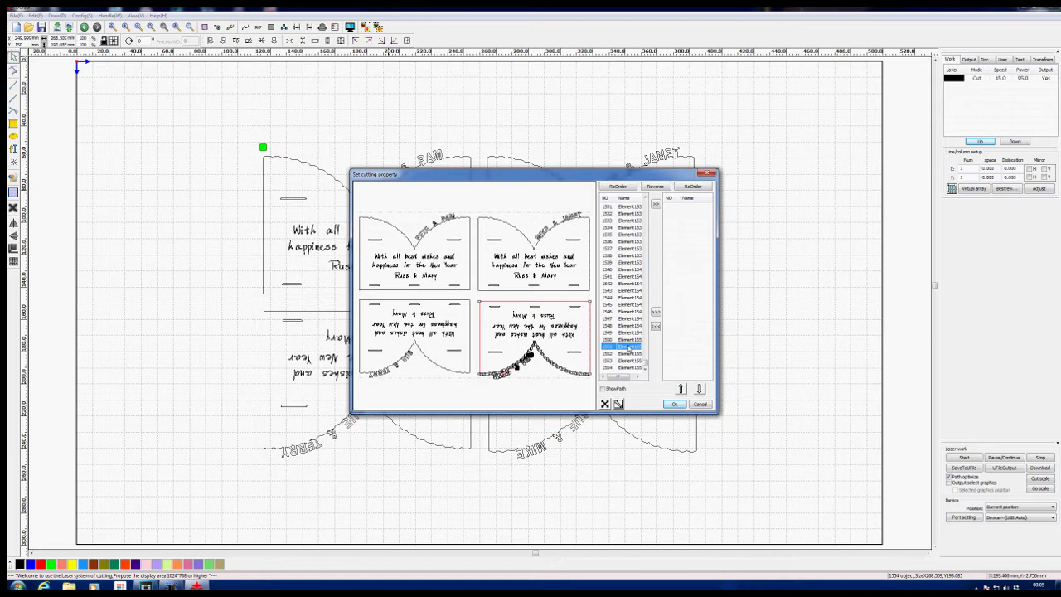
left_click(428, 267)
left_click(950, 482)
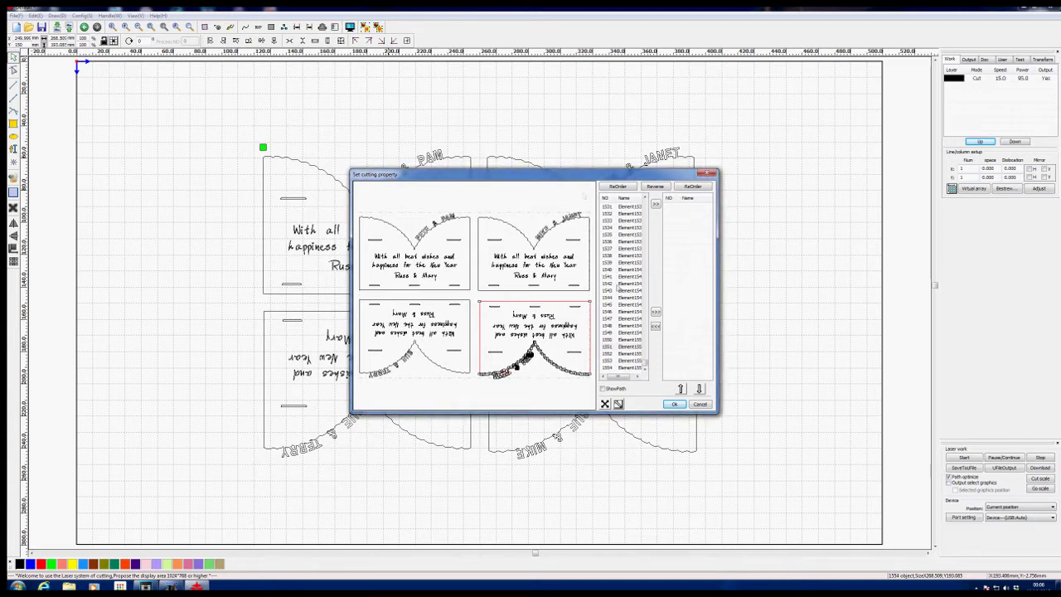
left_click(671, 404)
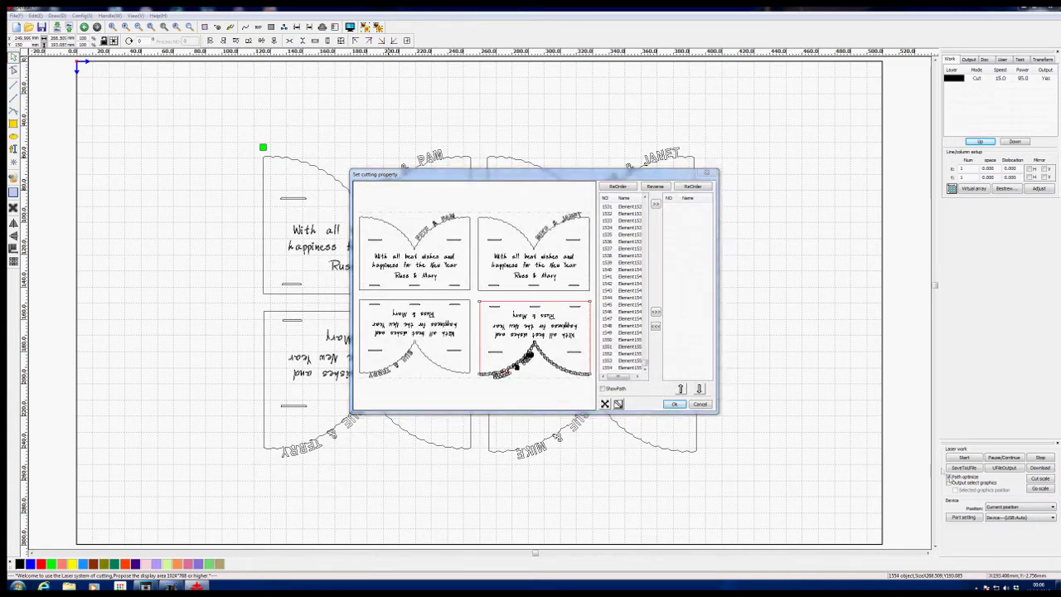
left_click(674, 404)
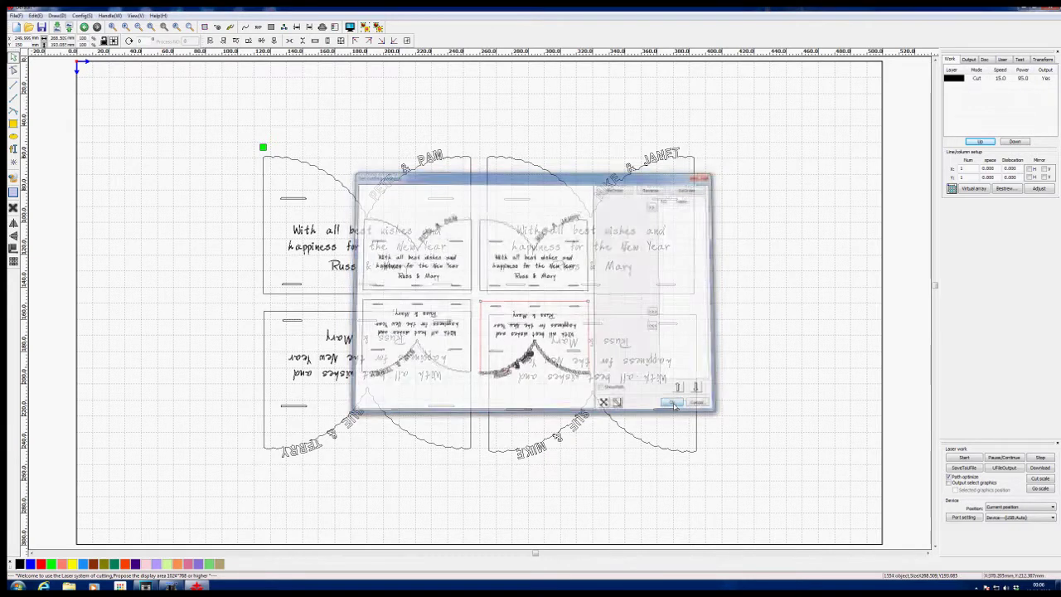
Step: Turn off Path optimize in the Laser work panel
left_click(950, 478)
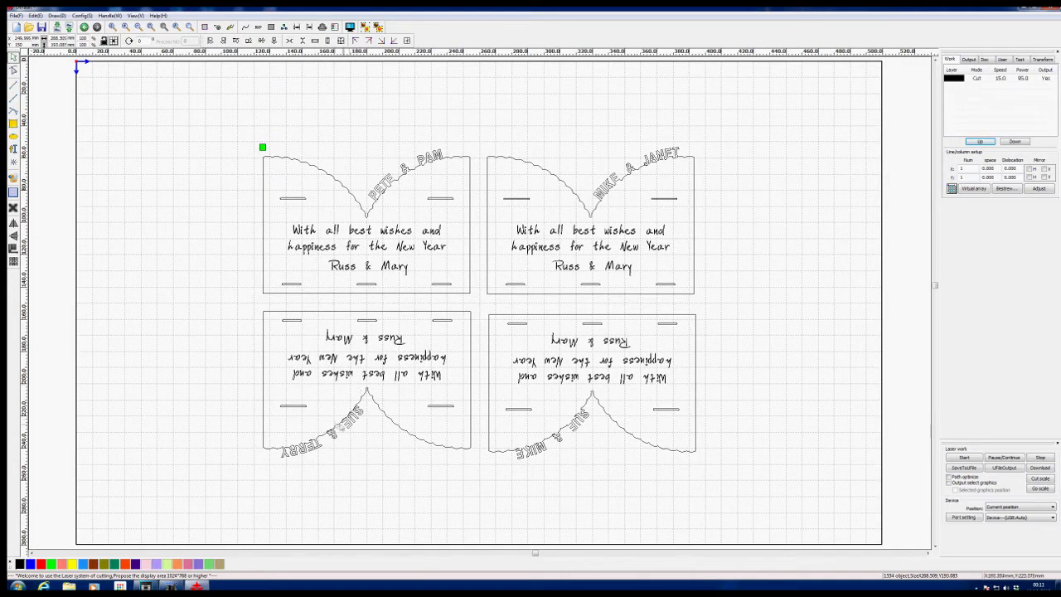
scroll(355, 419, "down", 1)
scroll(357, 423, "up", 6)
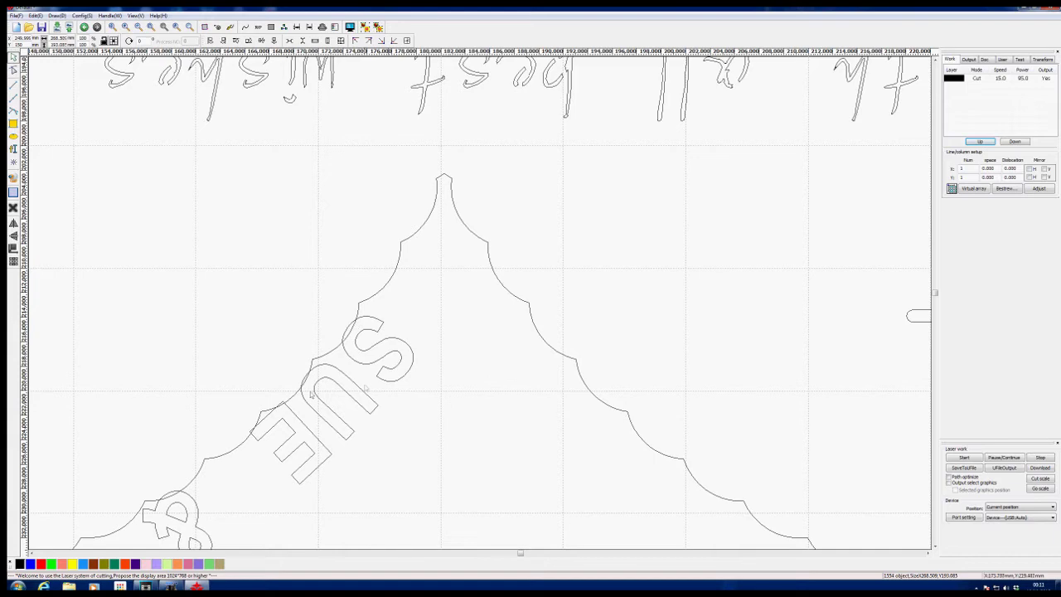
scroll(389, 387, "up", 2)
scroll(389, 387, "down", 5)
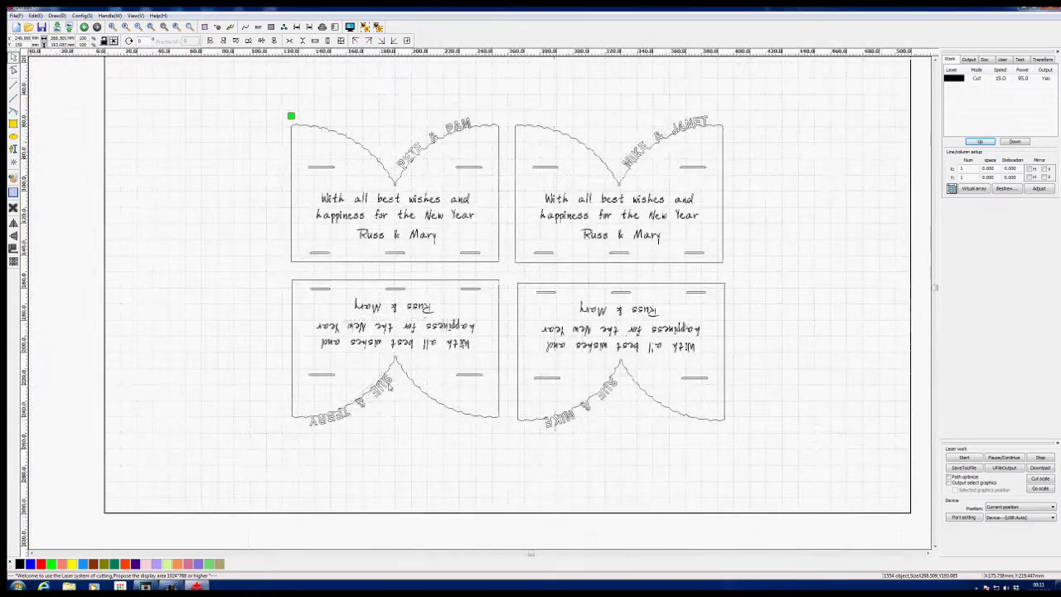
scroll(611, 397, "up", 5)
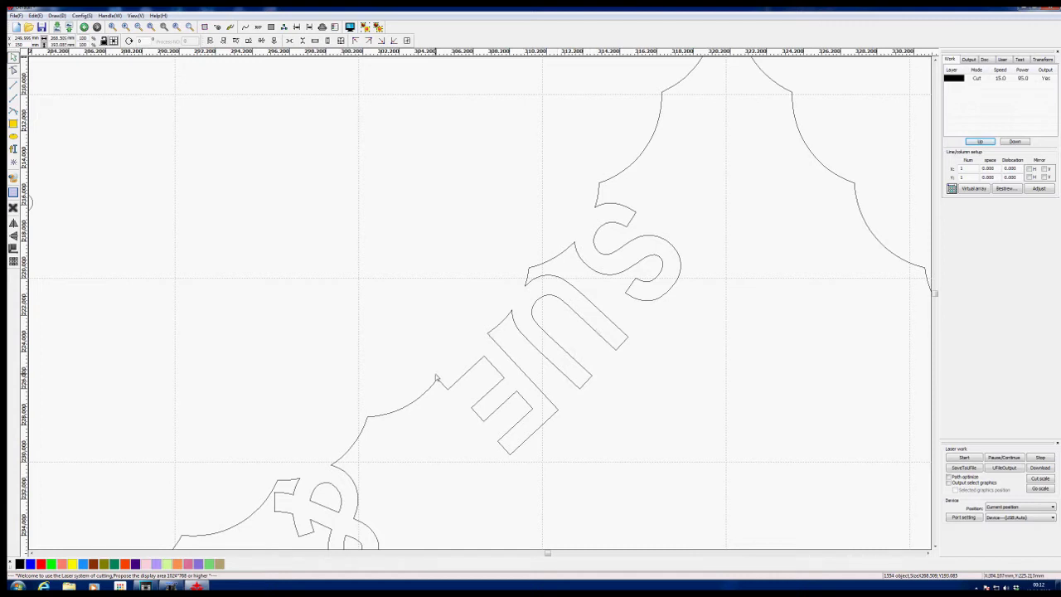
scroll(443, 415, "down", 3)
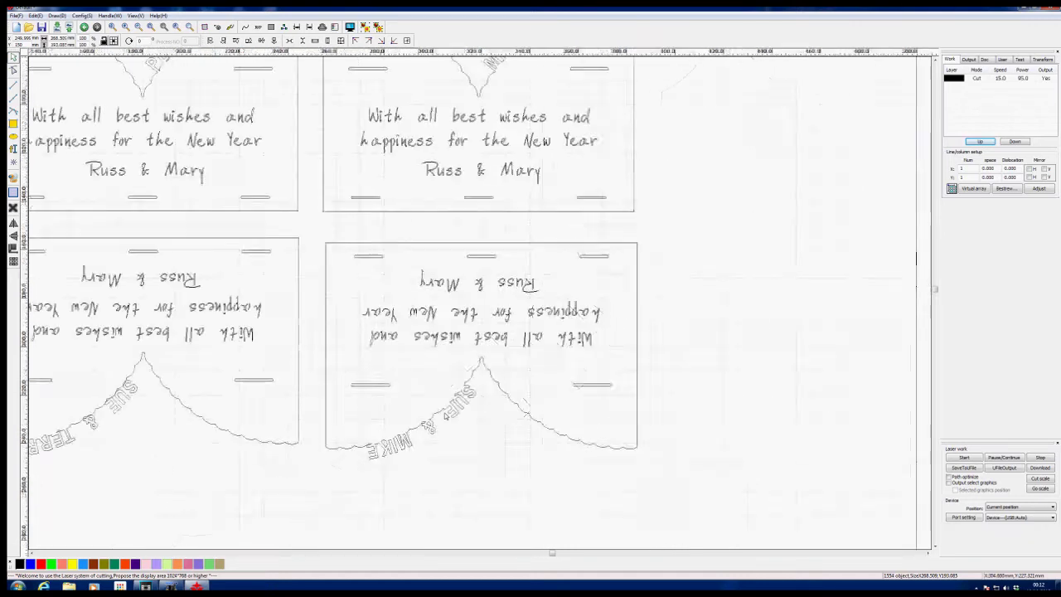
scroll(448, 413, "up", 3)
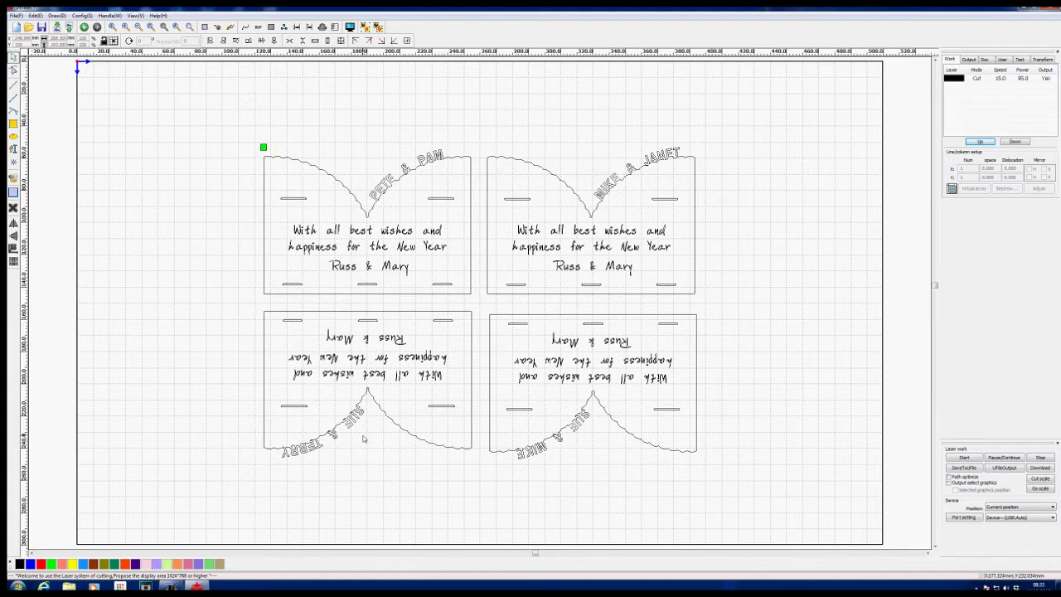
Step: Add Element734 and then all remaining elements to the cutting order, reversed and renumbered
key("F6")
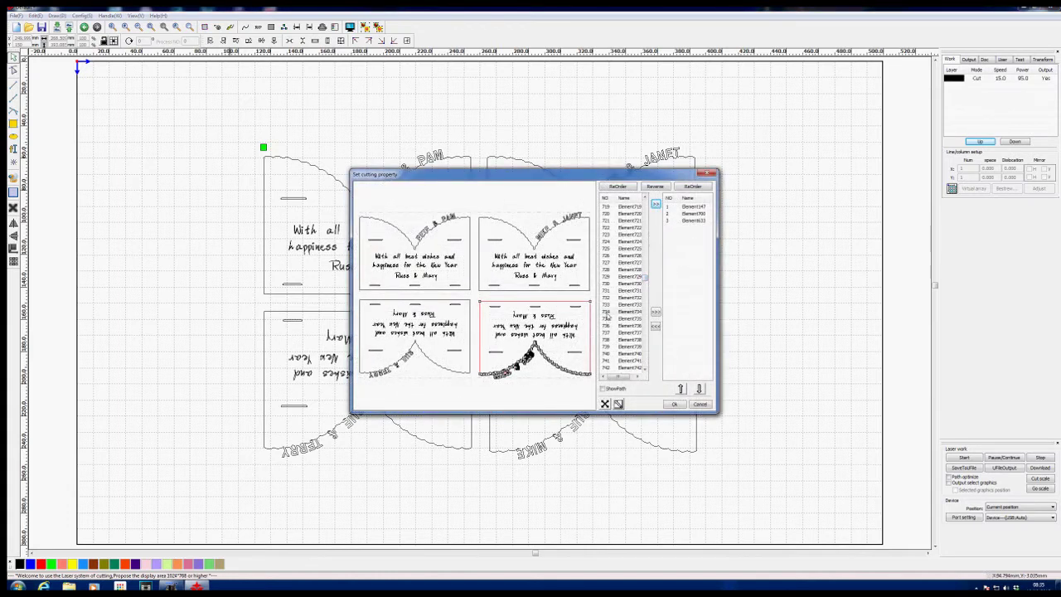
left_click(609, 312)
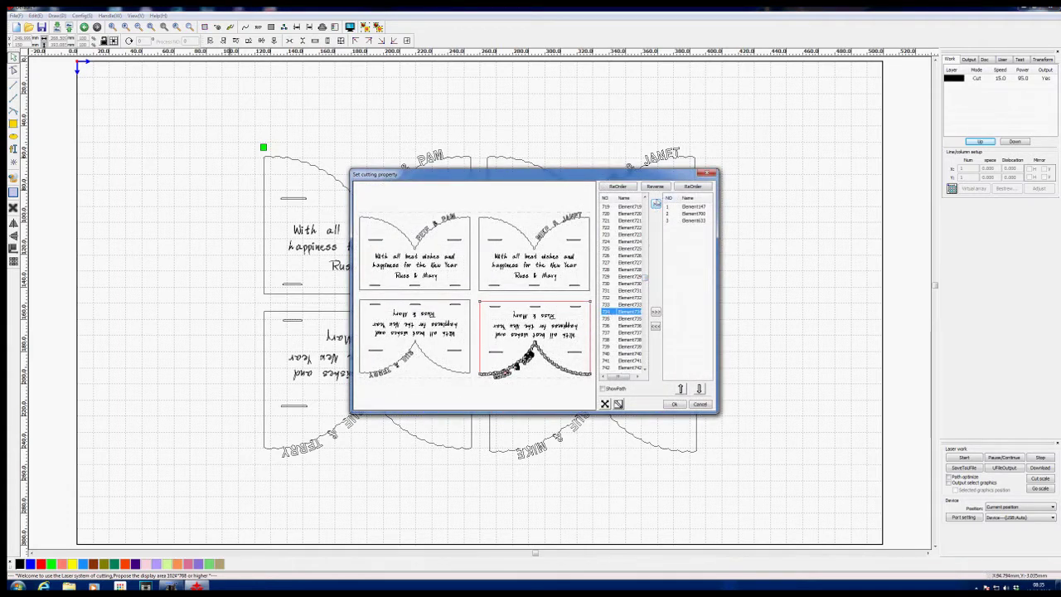
left_click(655, 204)
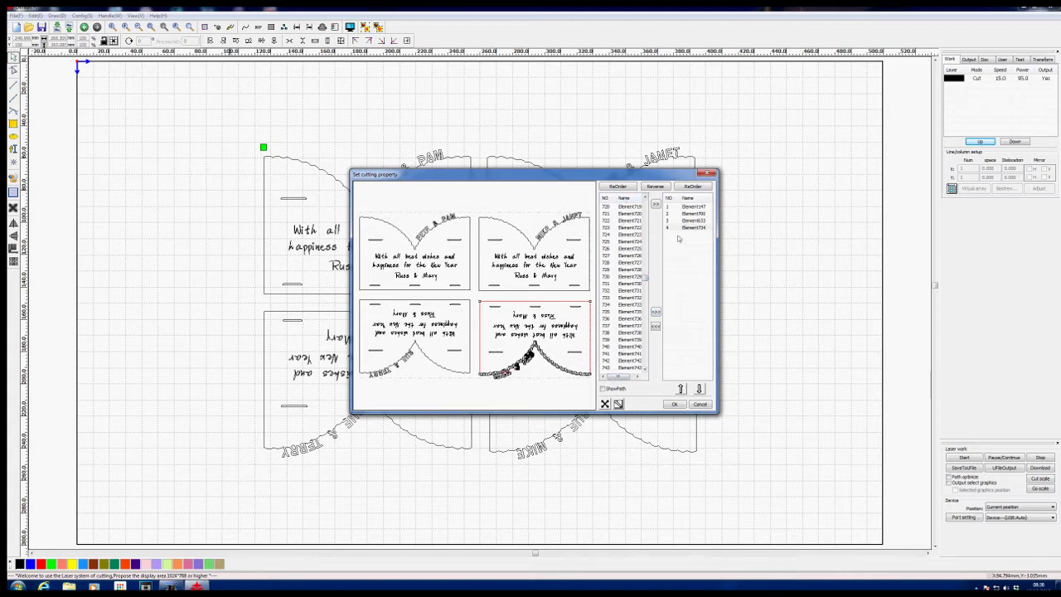
left_click(655, 312)
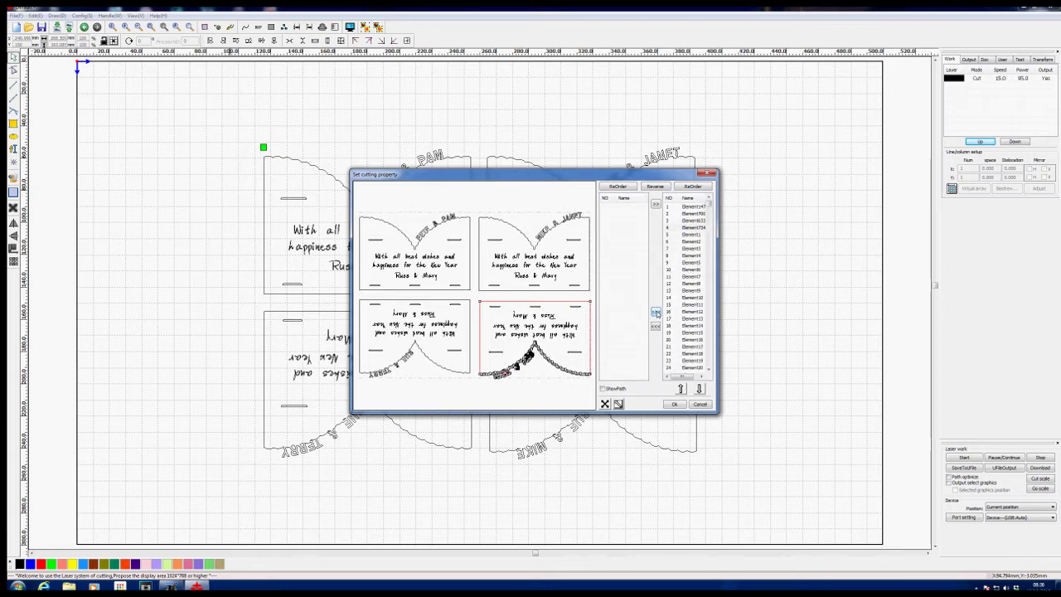
left_click(653, 186)
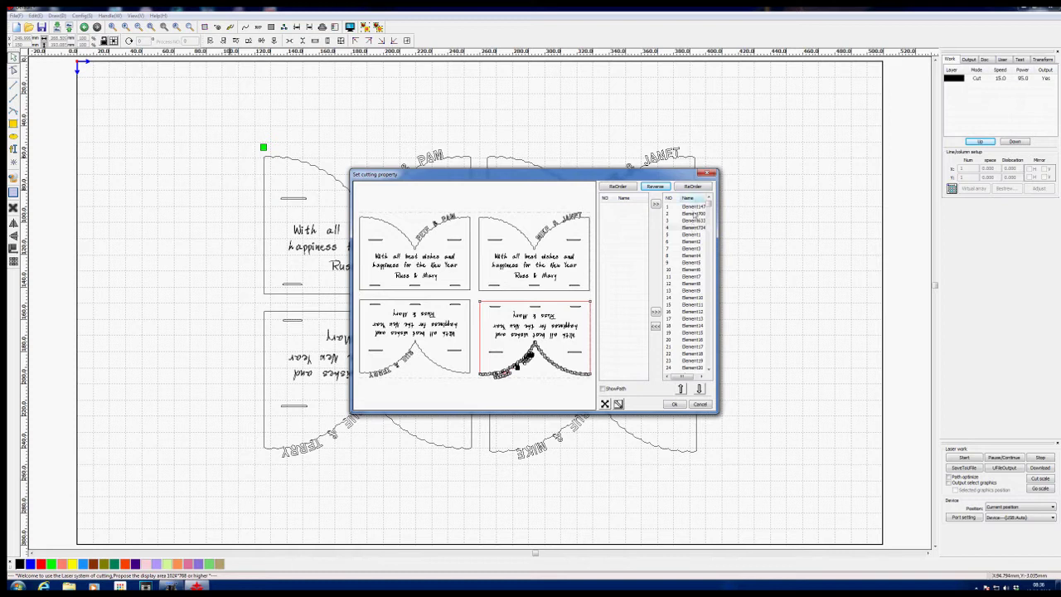
left_click(693, 187)
Step: Verify elements 1551–1548 at the end are the four card outlines and accept
left_click_drag(707, 204, 705, 370)
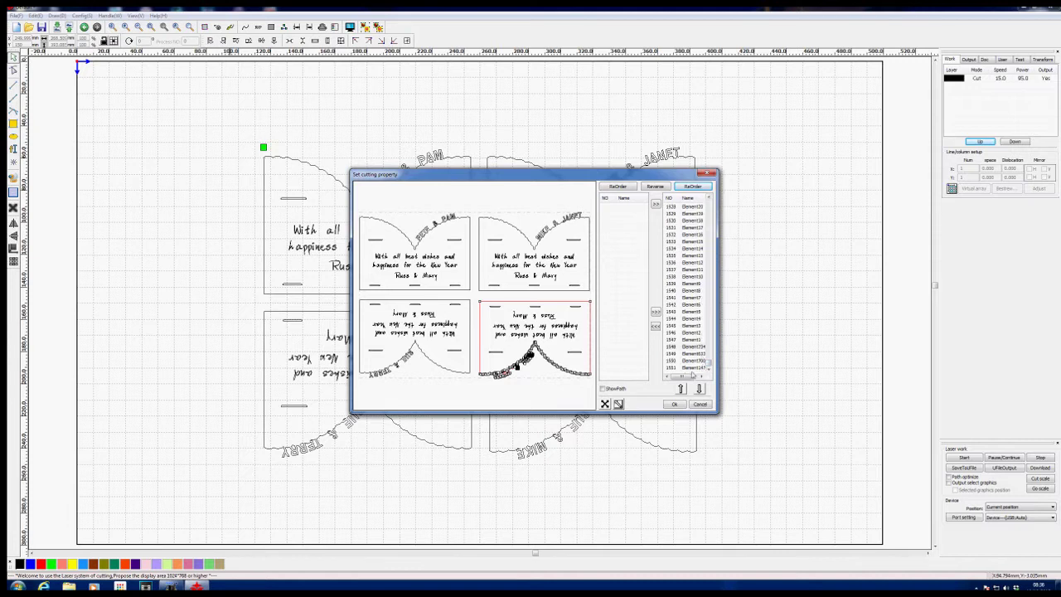
left_click(688, 368)
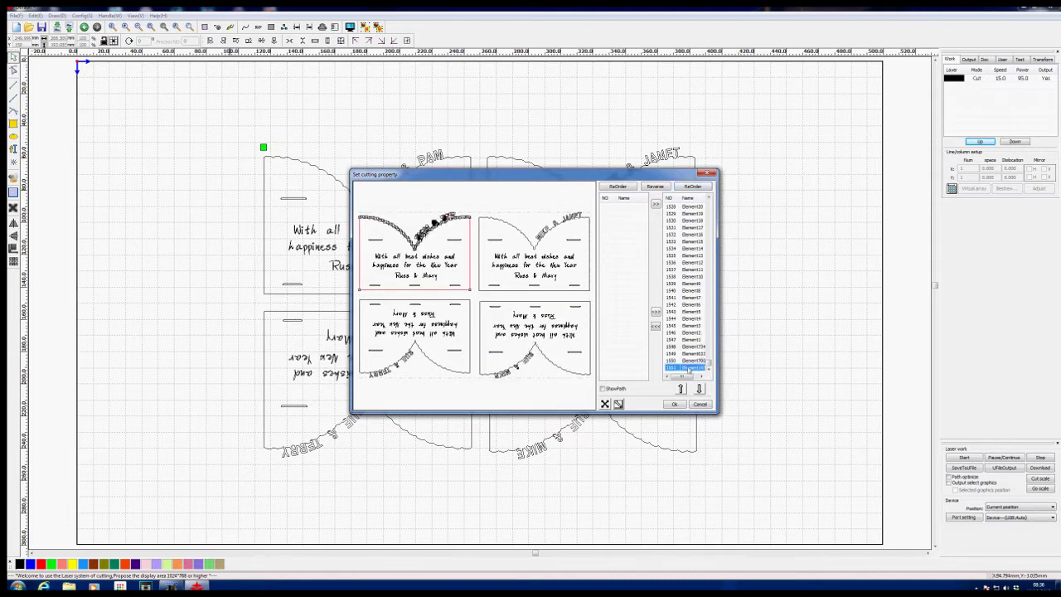
left_click(689, 361)
left_click(690, 354)
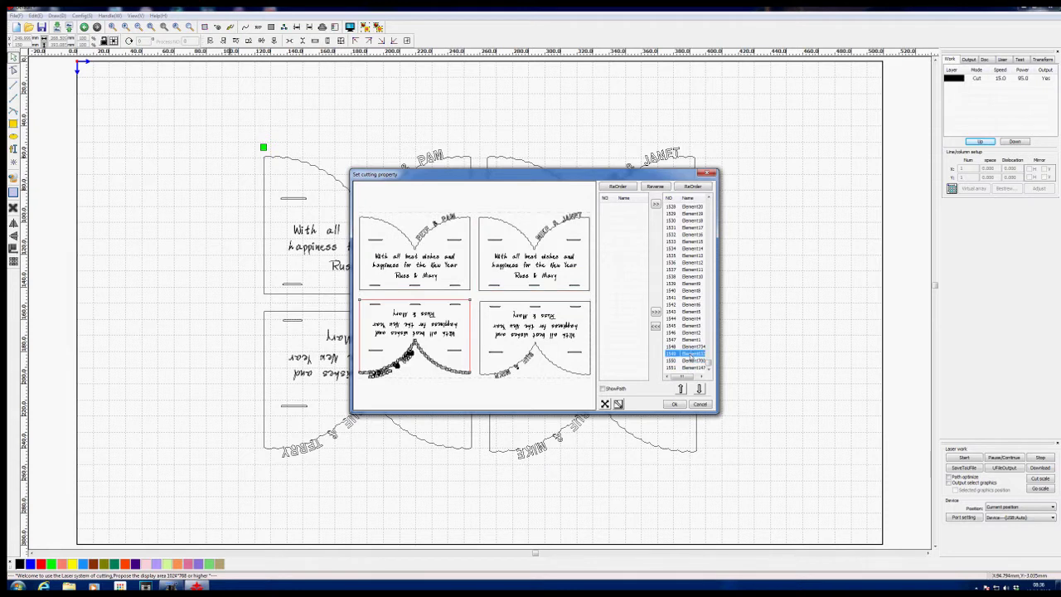
left_click(690, 347)
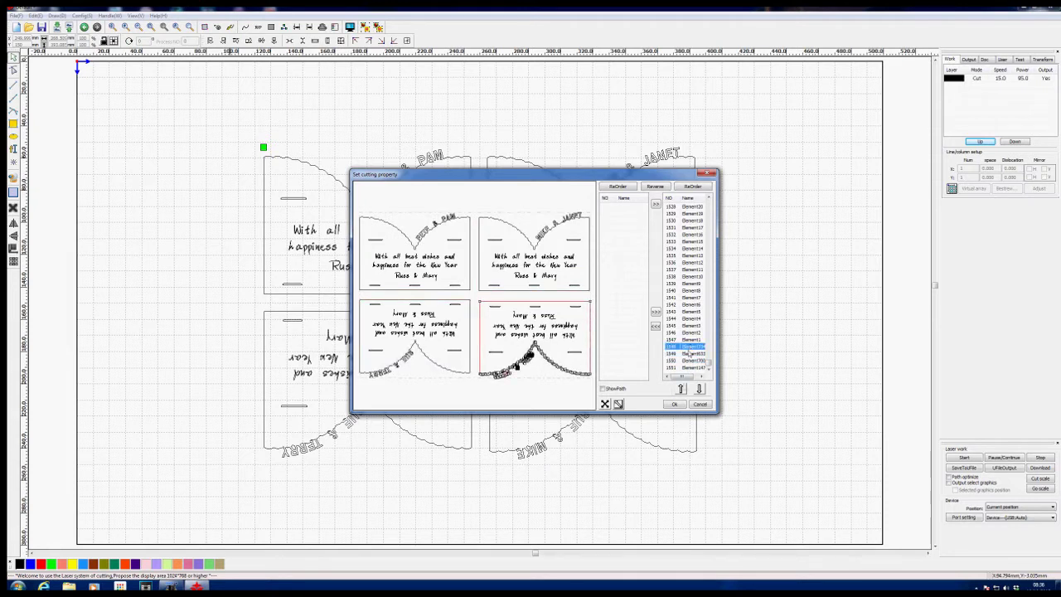
left_click(674, 404)
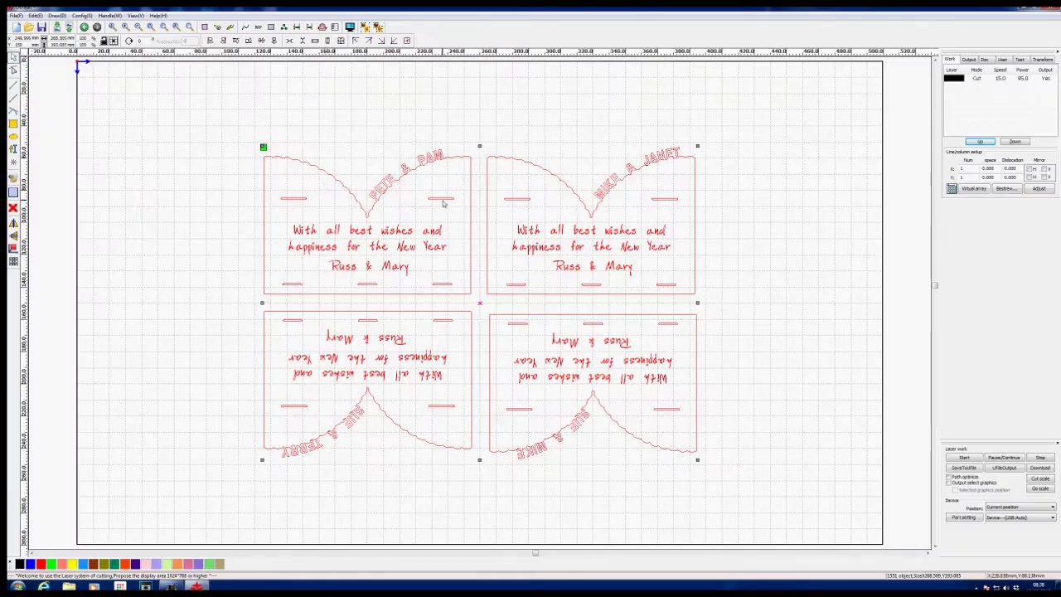
Step: Select all four cards and apply Cut optimize with auto start point and Up to bottom direction
left_click(240, 124)
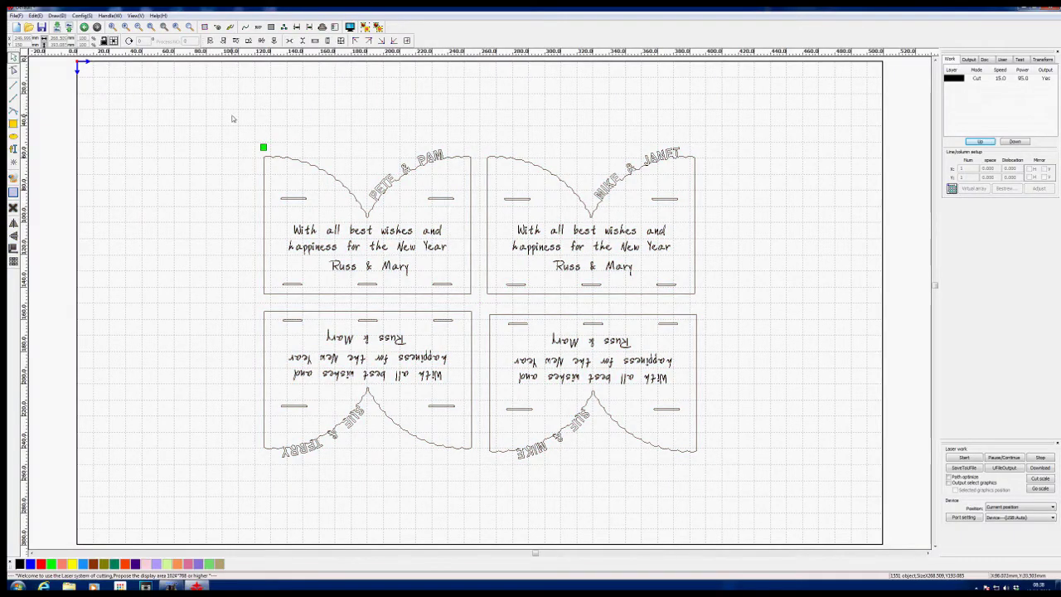
left_click_drag(232, 119, 711, 472)
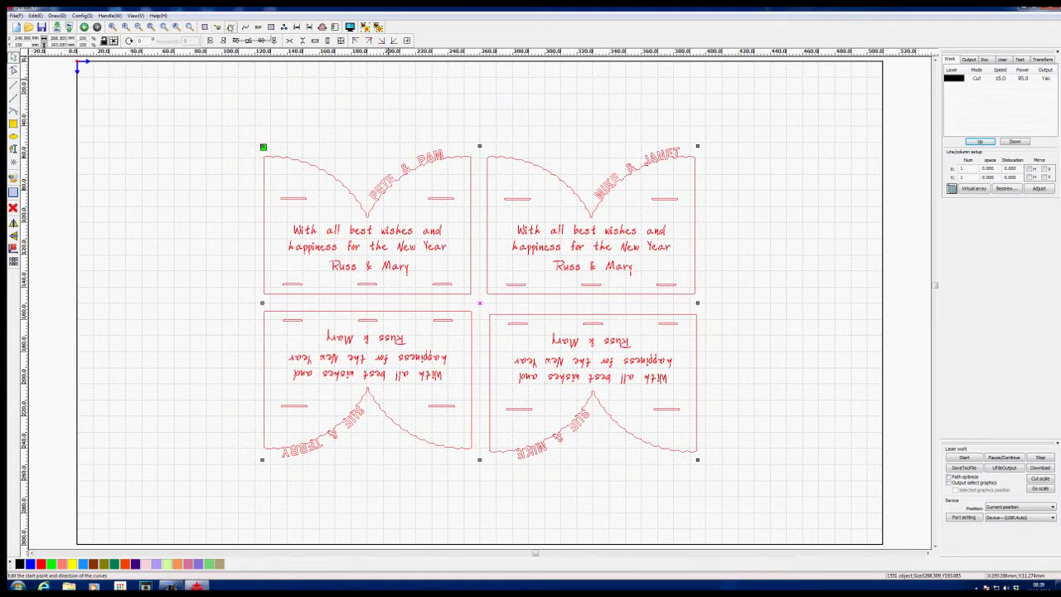
left_click(111, 16)
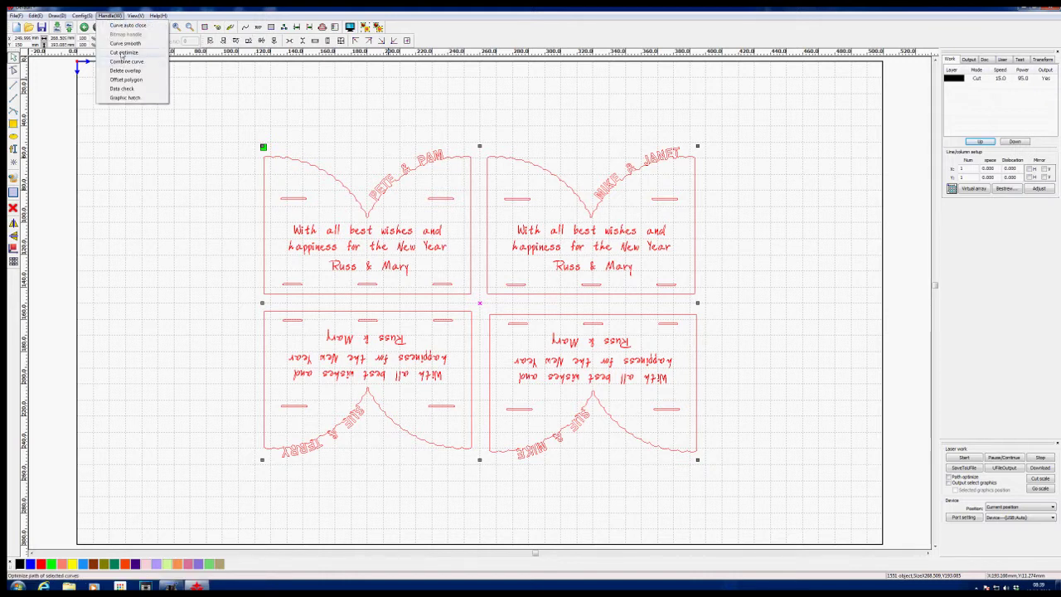
left_click(123, 52)
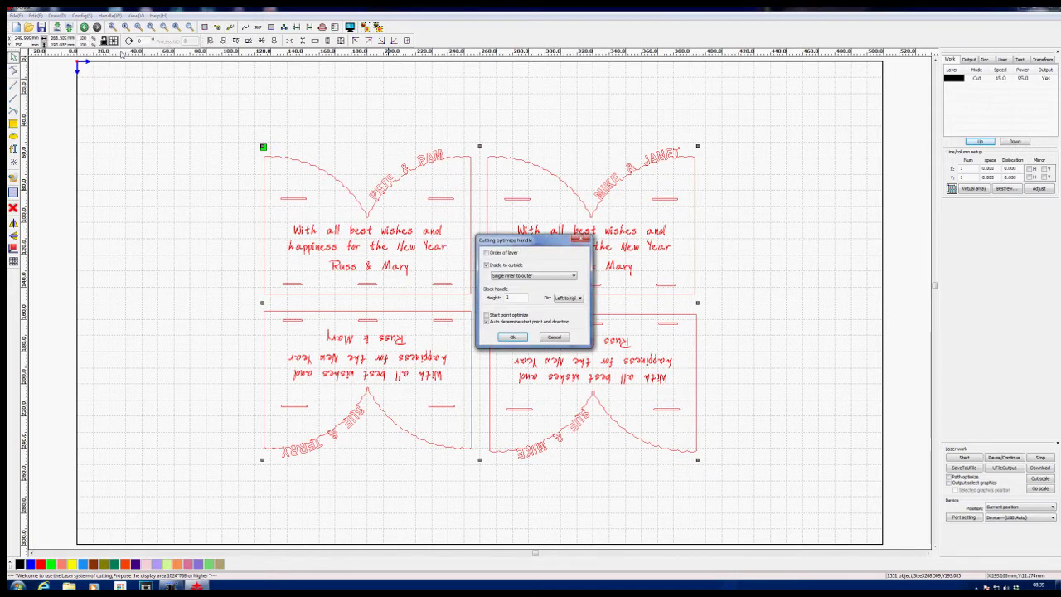
left_click(487, 322)
left_click(580, 297)
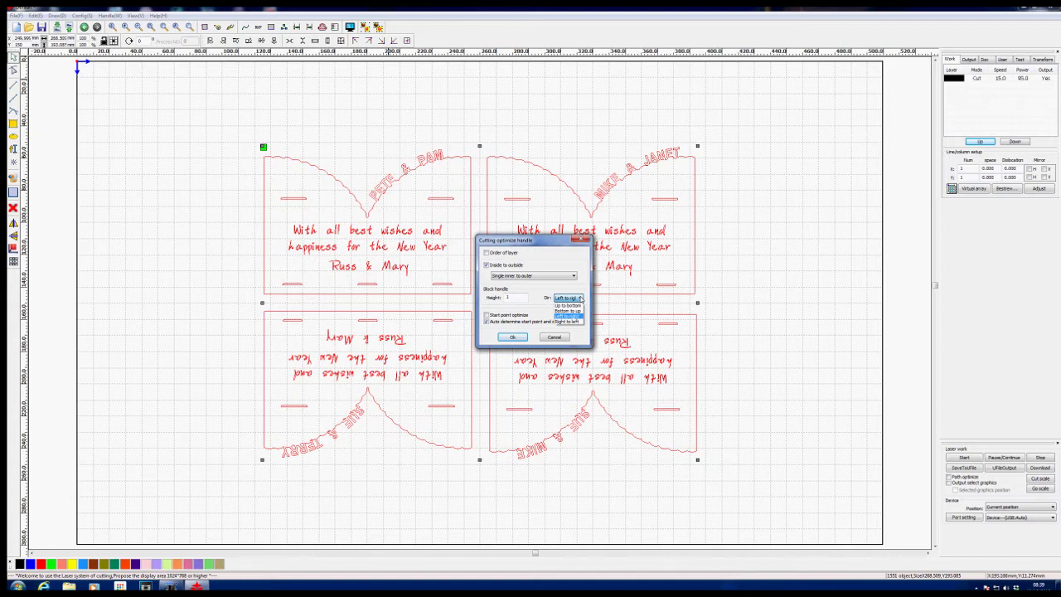
left_click(568, 305)
left_click(489, 253)
left_click(512, 337)
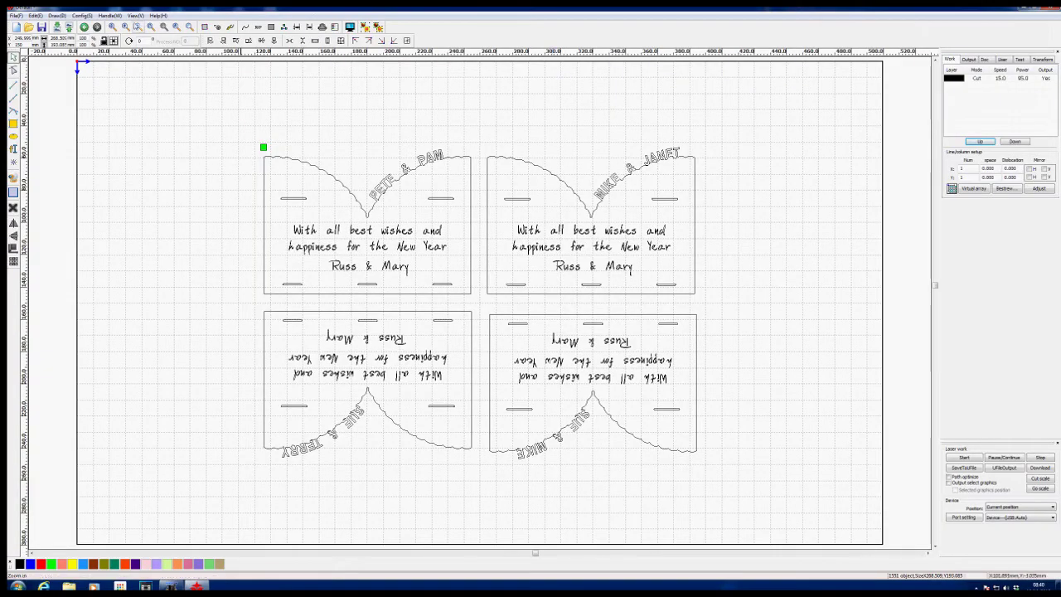
Step: Put Element390 first, then all remaining elements, in the cutting order and accept it
left_click(217, 28)
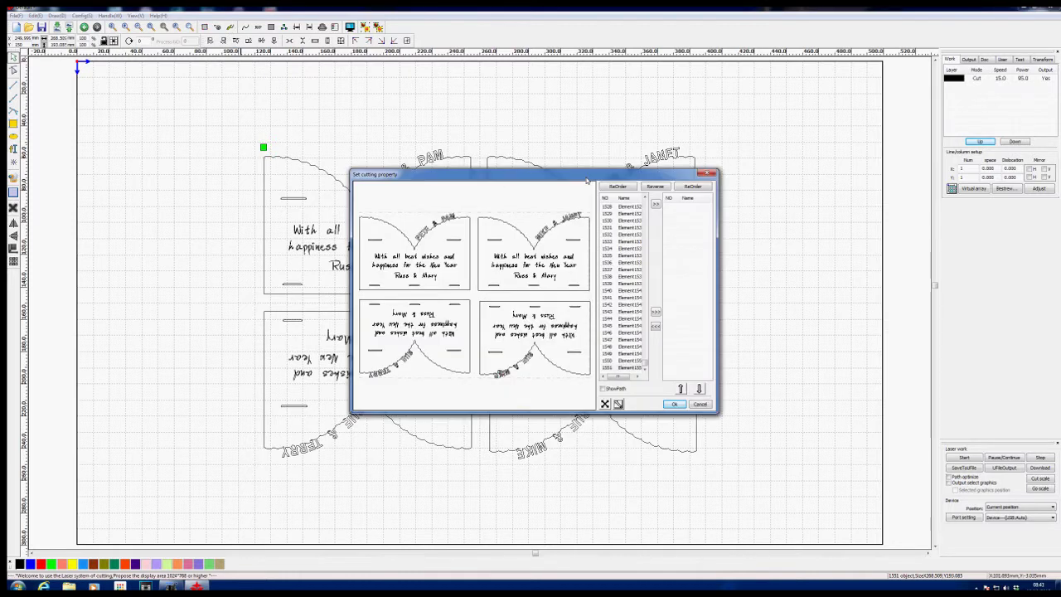
left_click(462, 218)
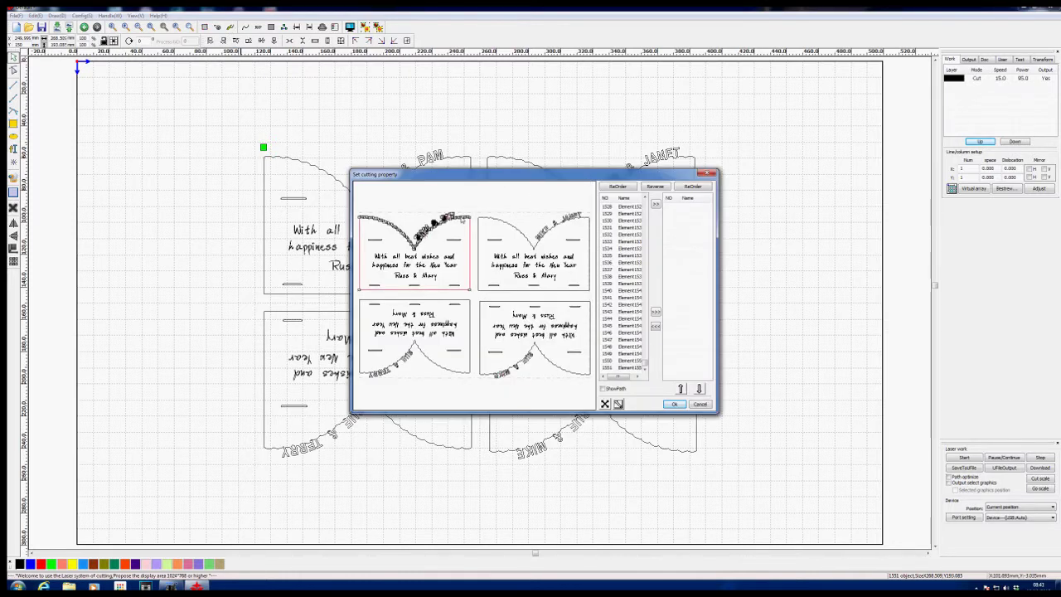
left_click_drag(646, 198, 644, 281)
left_click(693, 187)
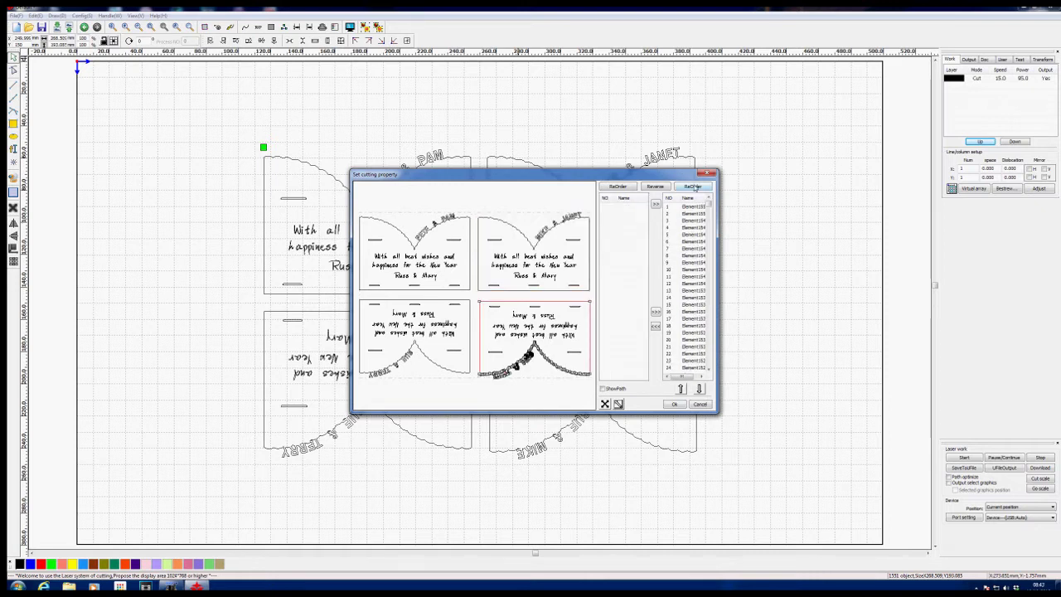
left_click(675, 404)
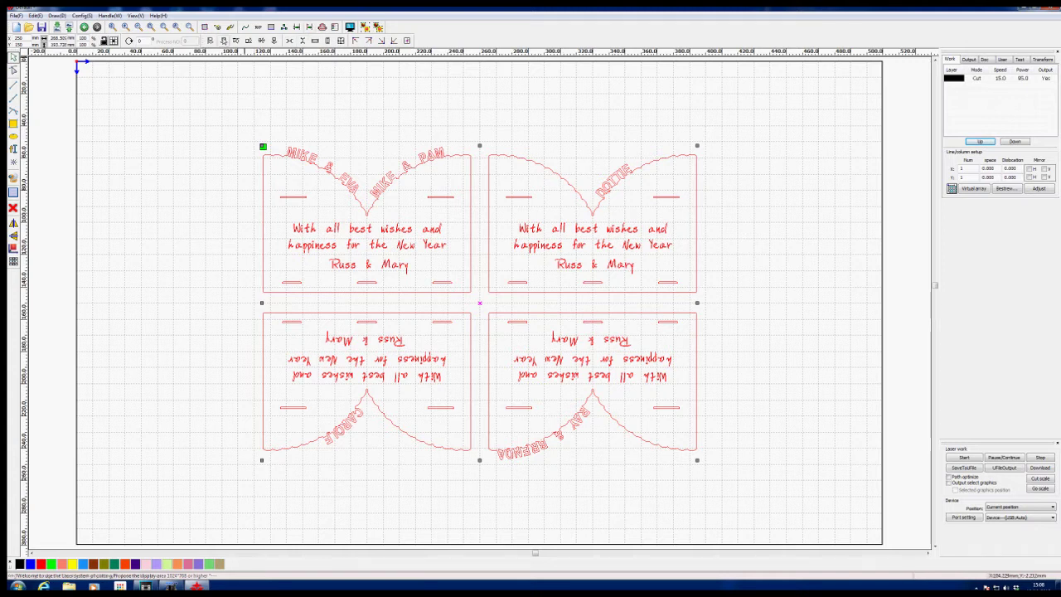
Step: Rerun Cut optimize with Start point optimize and inside-to-outside cutting enabled
left_click(110, 15)
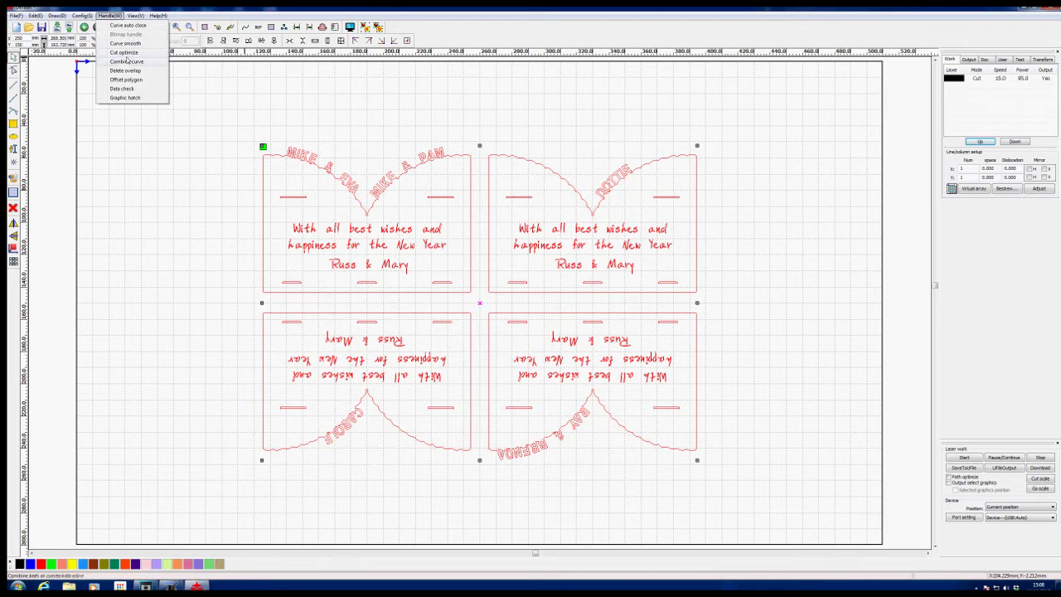
left_click(122, 53)
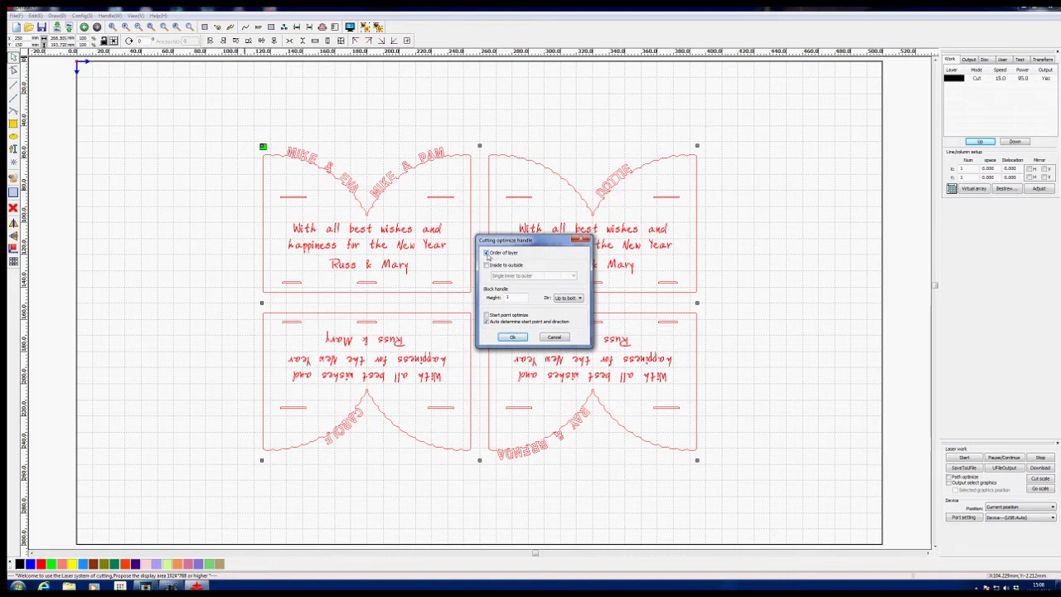
left_click(487, 316)
left_click(489, 266)
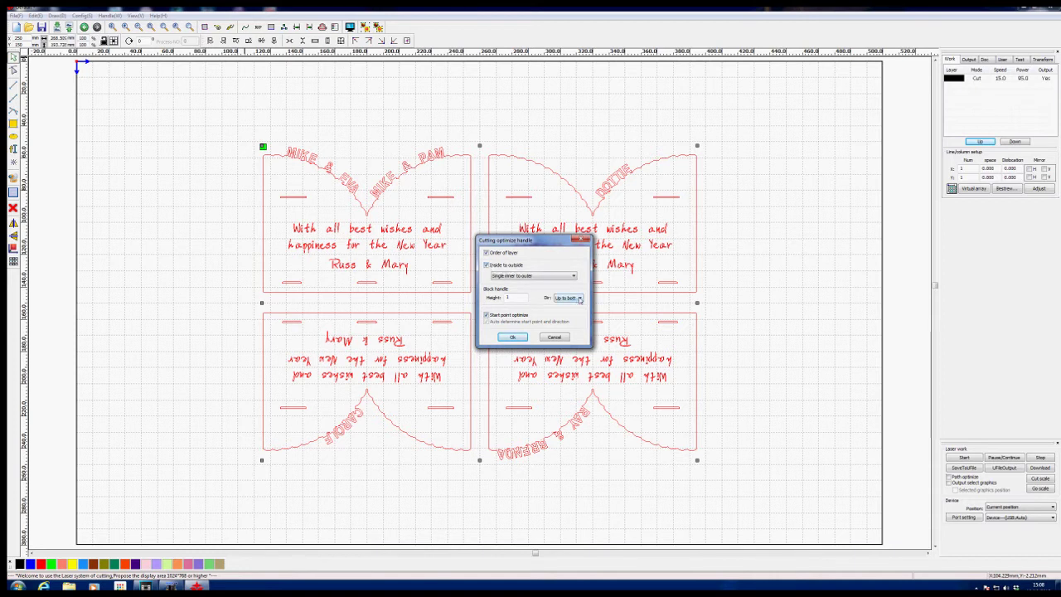
left_click(514, 339)
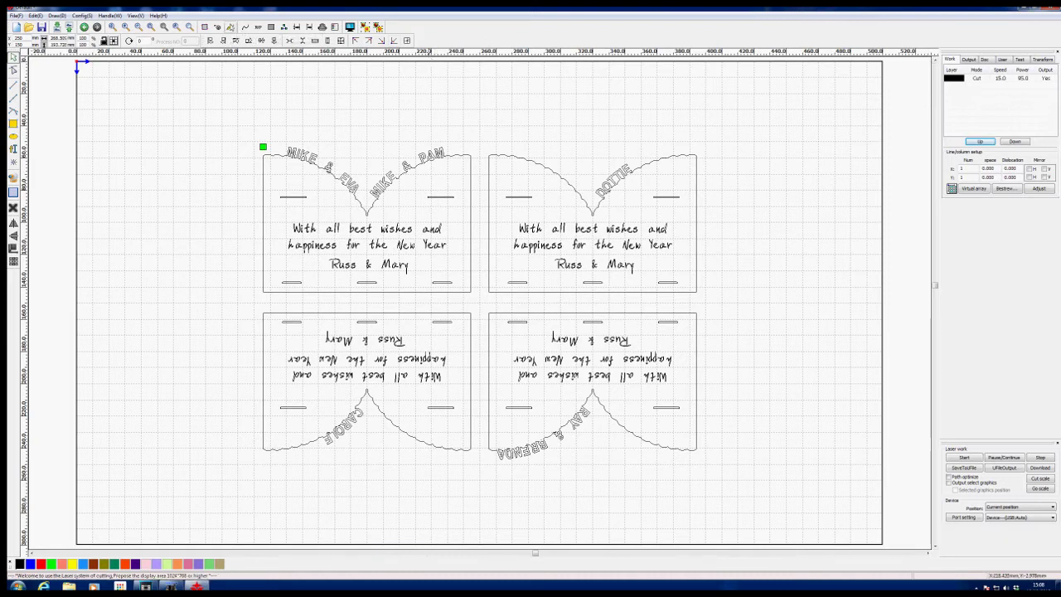
Step: Review the top-left card's arc text elements, including element 399, in the cutting order
left_click(231, 27)
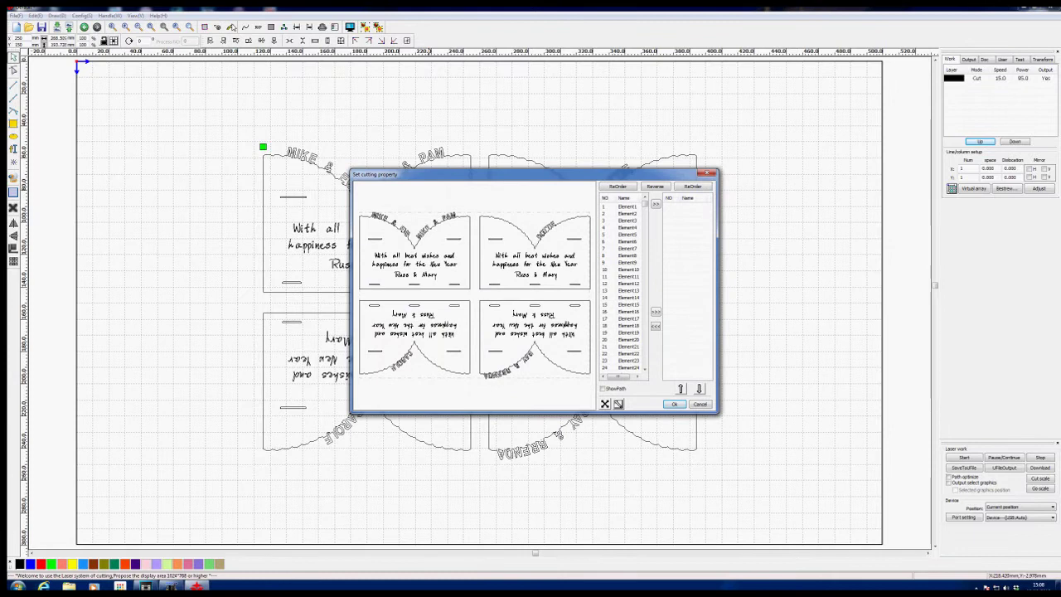
left_click(444, 223)
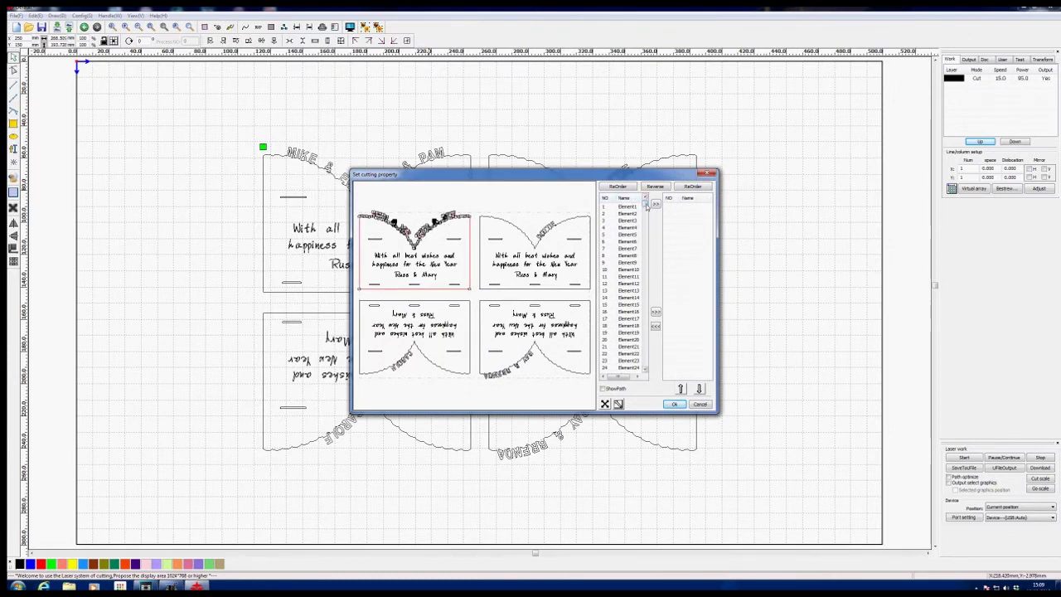
left_click_drag(646, 205, 645, 244)
left_click(613, 263)
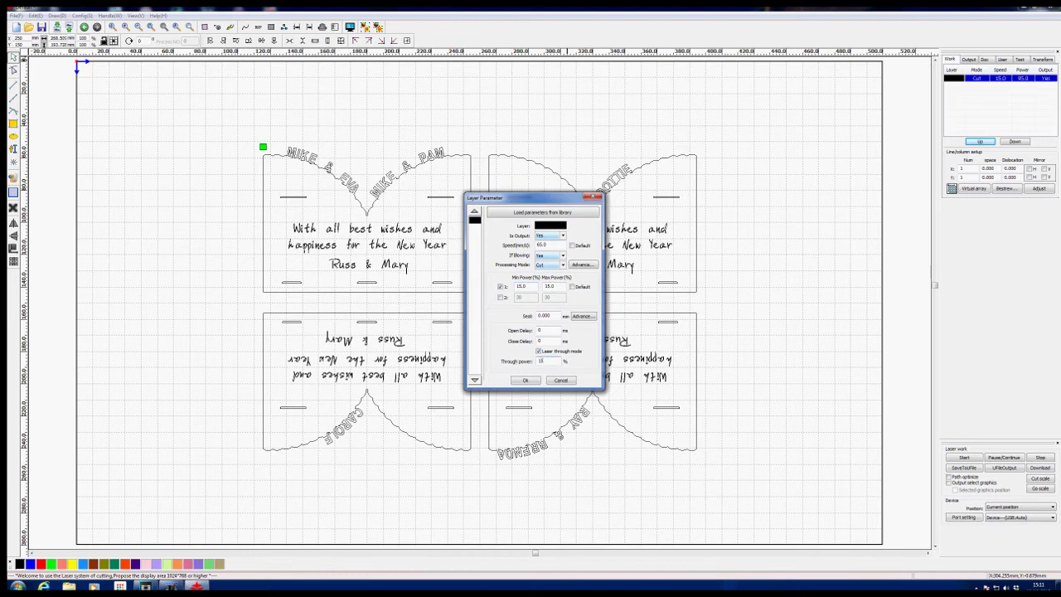
Step: Accept the cut layer parameters of speed 65 and power 15
left_click(525, 381)
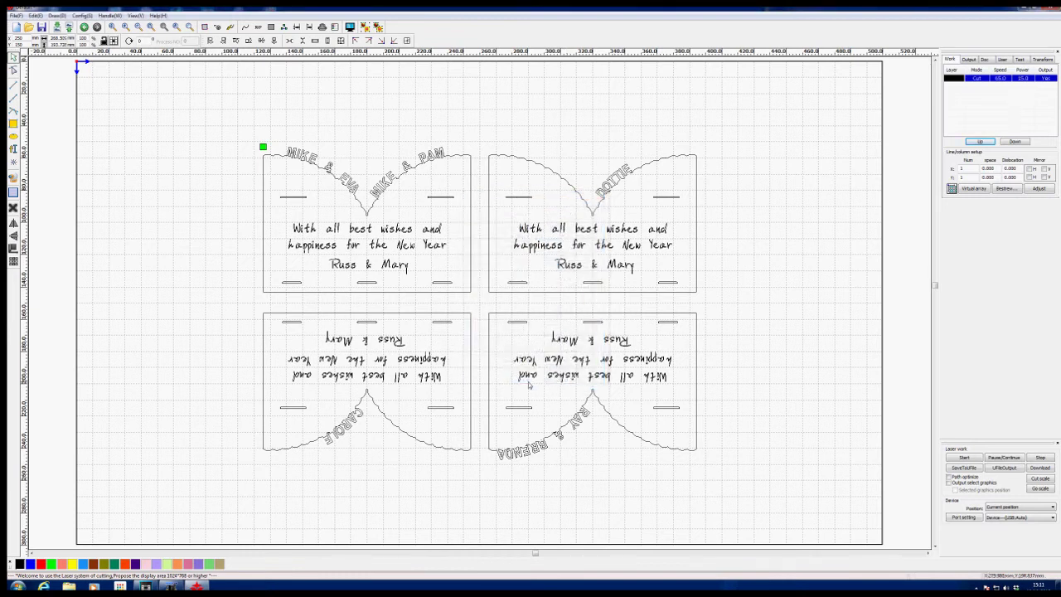